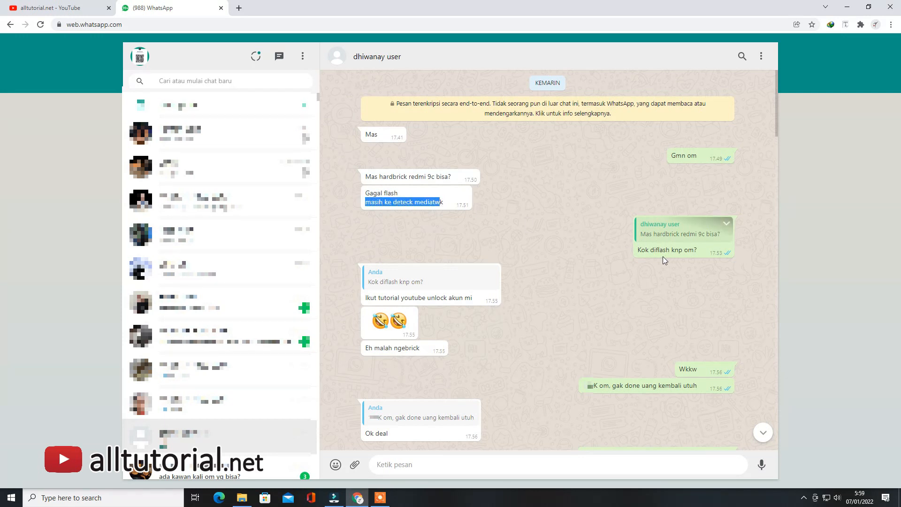
# Read the opening part of the chat about the hard-bricked Redmi 9C, from the failed flash to the TeamViewer instructions and scheduling replies
pyautogui.moveTo(366, 298); pyautogui.dragTo(478, 320)
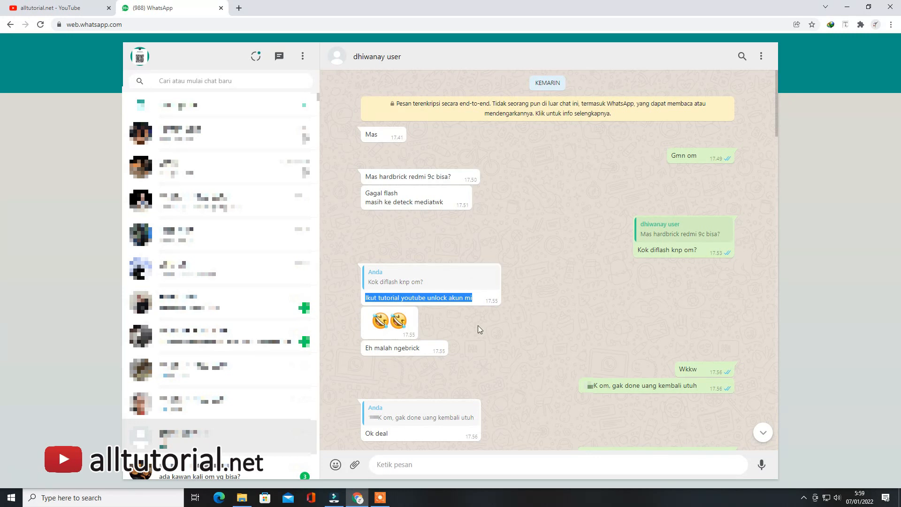
pyautogui.moveTo(366, 348); pyautogui.dragTo(426, 348)
pyautogui.click(424, 352)
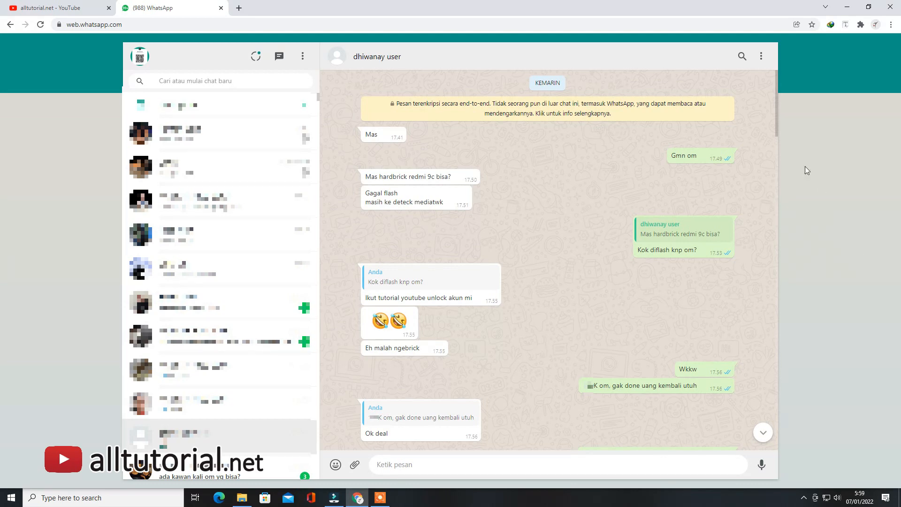
pyautogui.moveTo(776, 134); pyautogui.dragTo(776, 226)
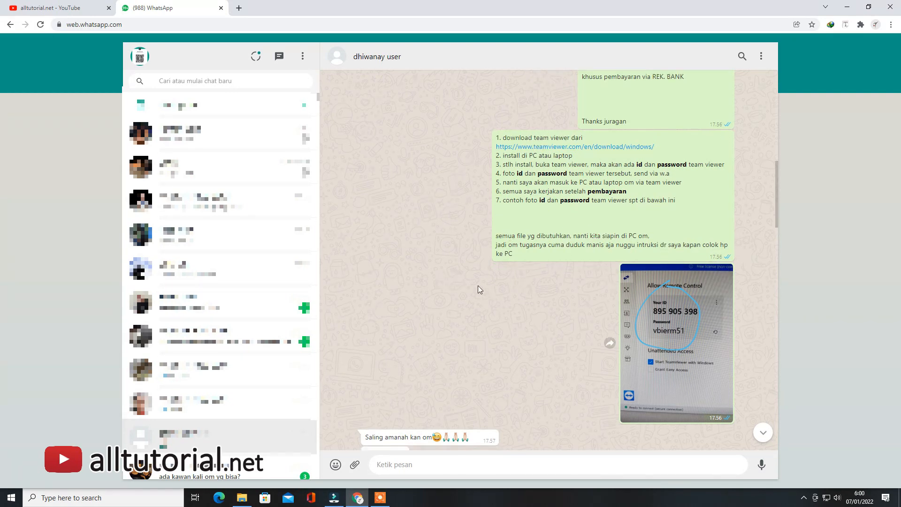
pyautogui.scroll(-3, 478, 285)
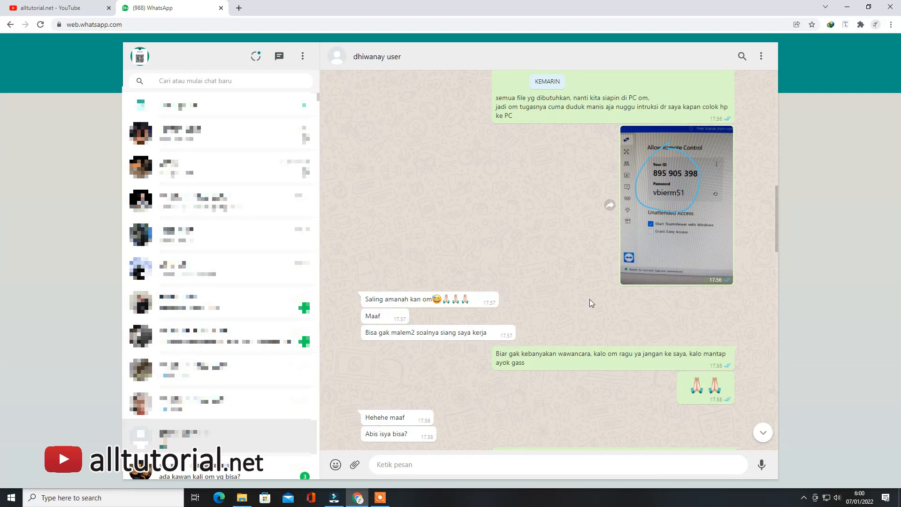
pyautogui.scroll(-2, 590, 301)
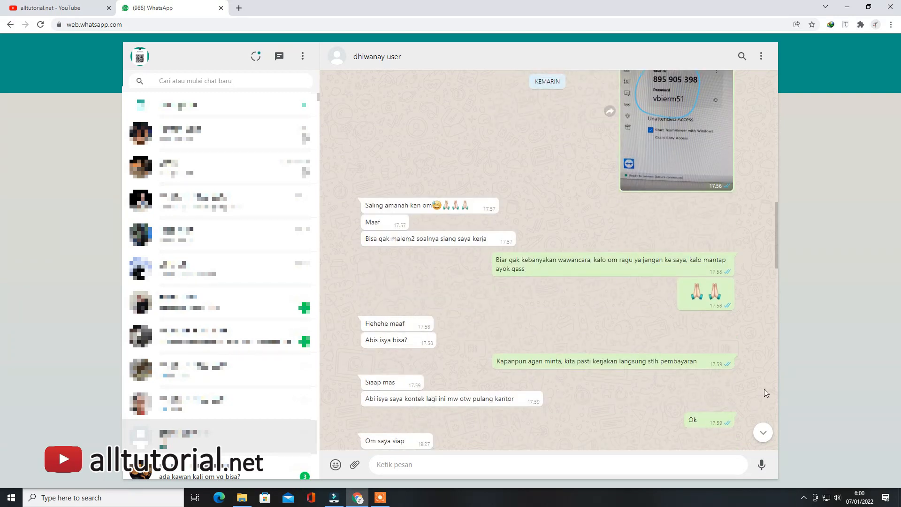
pyautogui.scroll(-2, 764, 393)
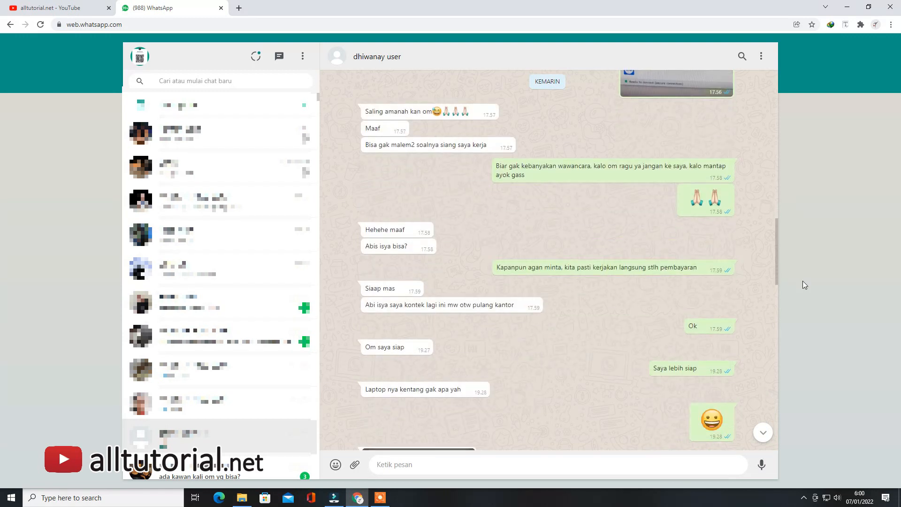
# Review the remaining chat photos and play the phone video captioned "Mantap done" before closing it
pyautogui.moveTo(778, 274); pyautogui.dragTo(778, 346)
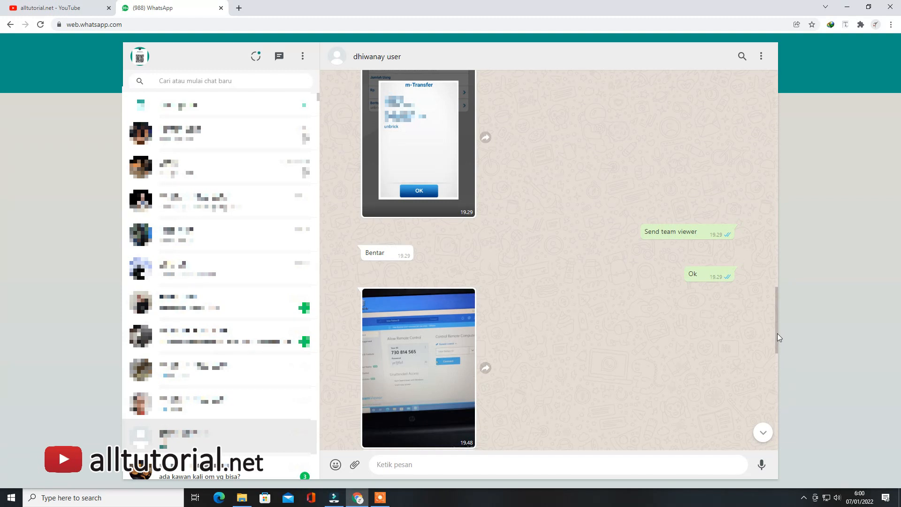
pyautogui.moveTo(778, 333); pyautogui.dragTo(783, 375)
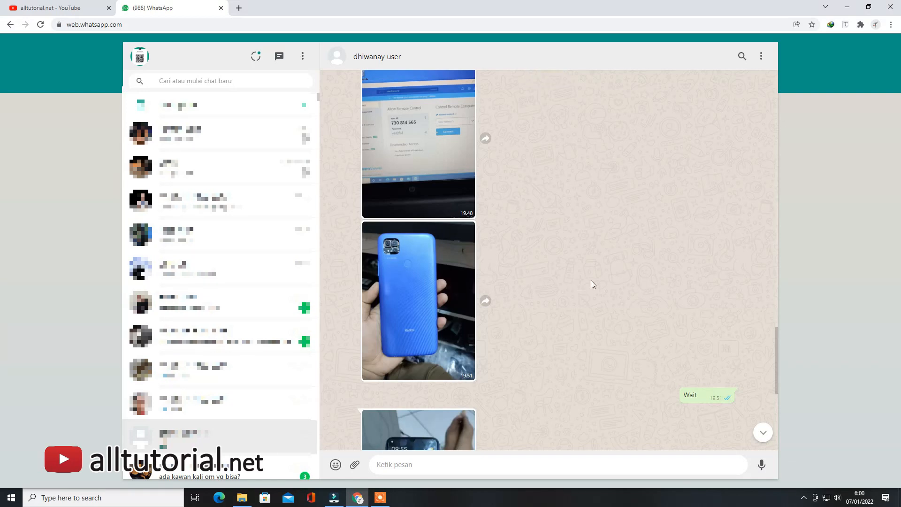
pyautogui.scroll(-7, 591, 281)
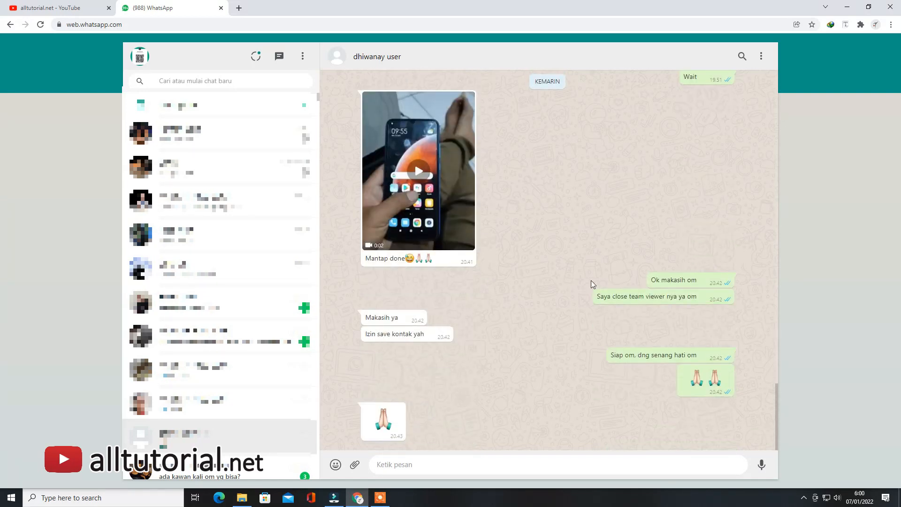
pyautogui.click(428, 176)
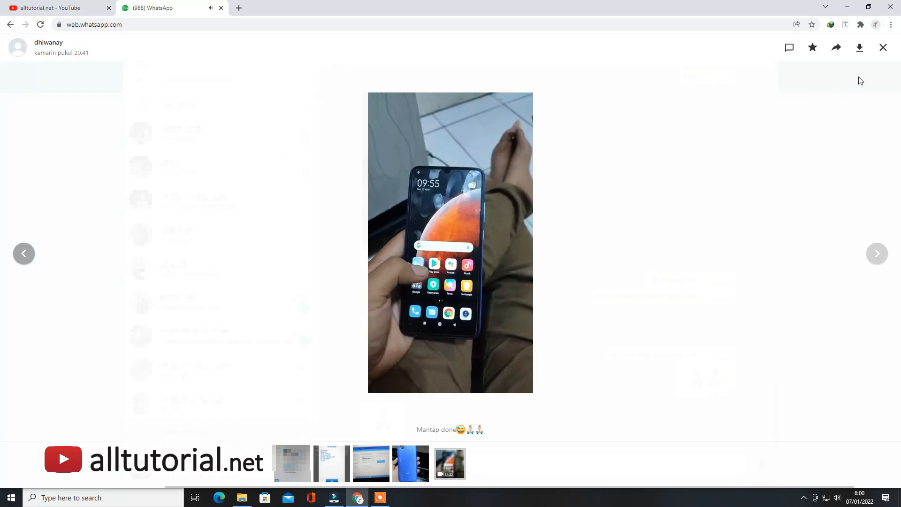
pyautogui.click(883, 47)
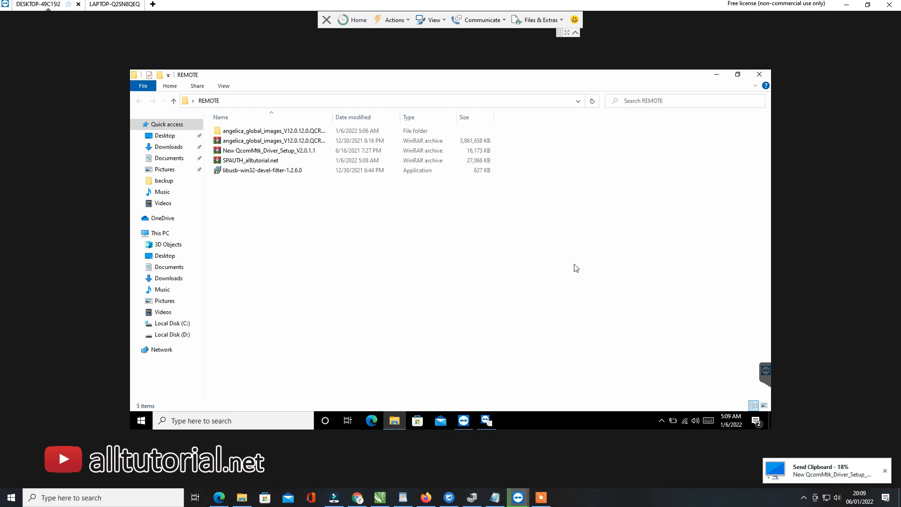
# Widen the Name column in the remote PC's REMOTE folder and examine the extracted angelica_global_images firmware folder and its images subfolder
pyautogui.moveTo(333, 117); pyautogui.dragTo(424, 117)
pyautogui.click(396, 132)
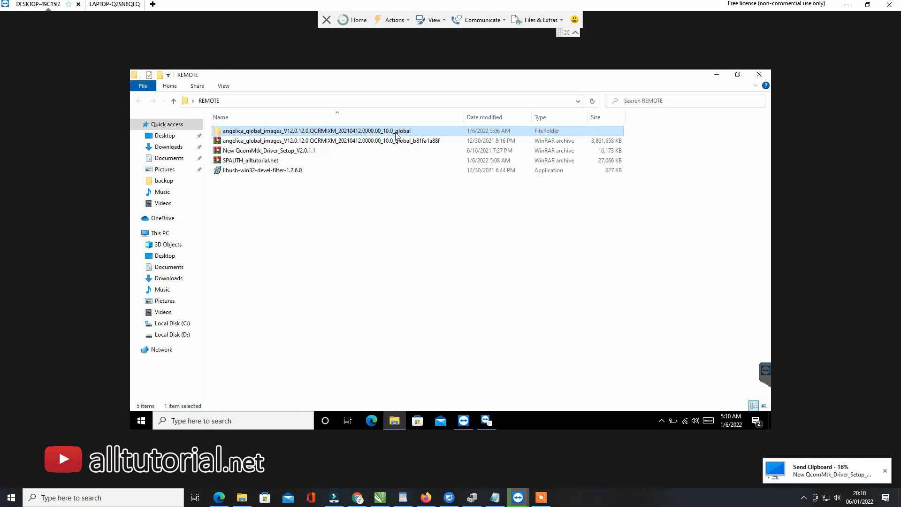
pyautogui.doubleClick(396, 133)
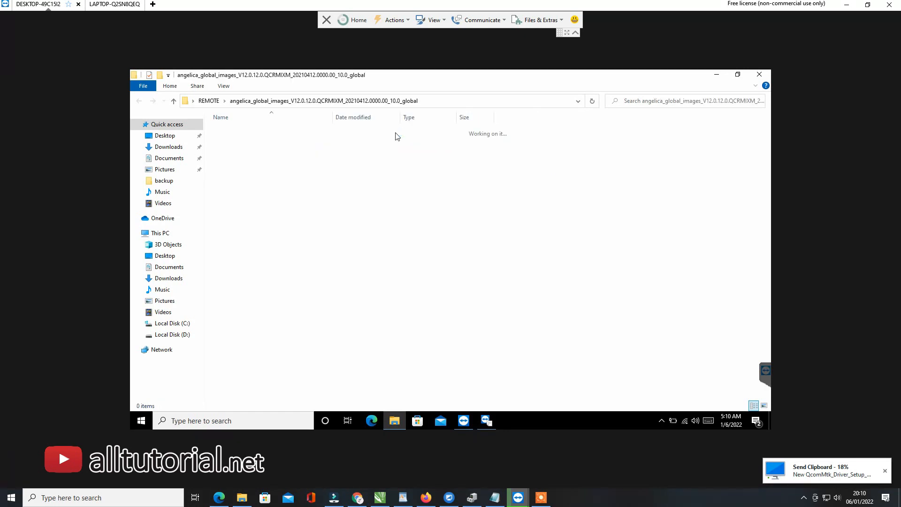
pyautogui.doubleClick(242, 133)
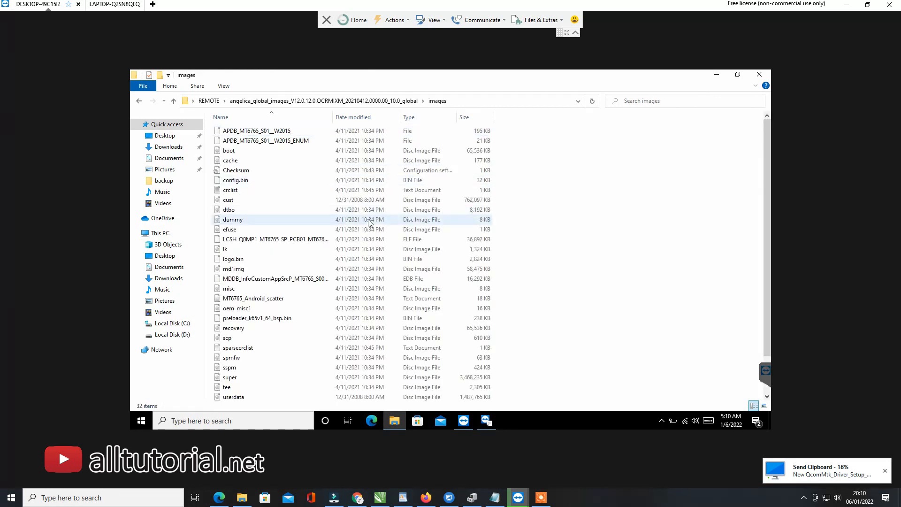
pyautogui.scroll(-2, 370, 223)
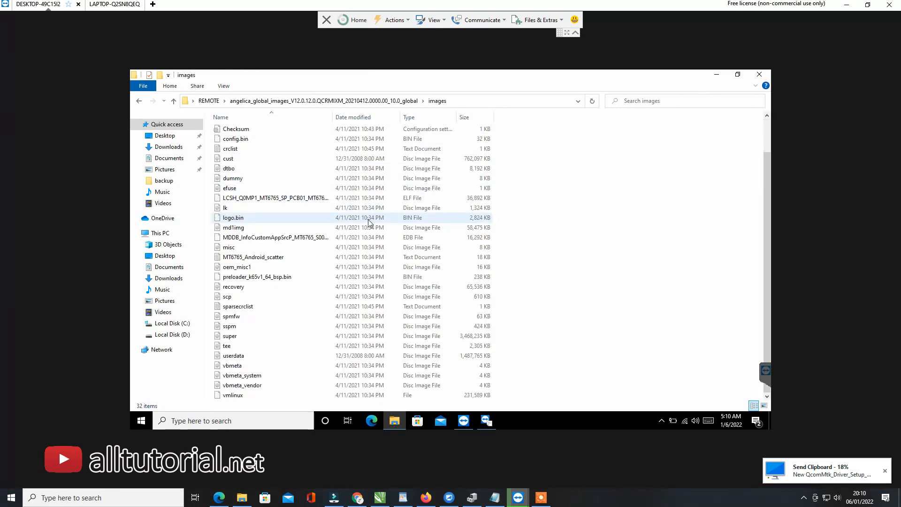
pyautogui.scroll(2, 370, 223)
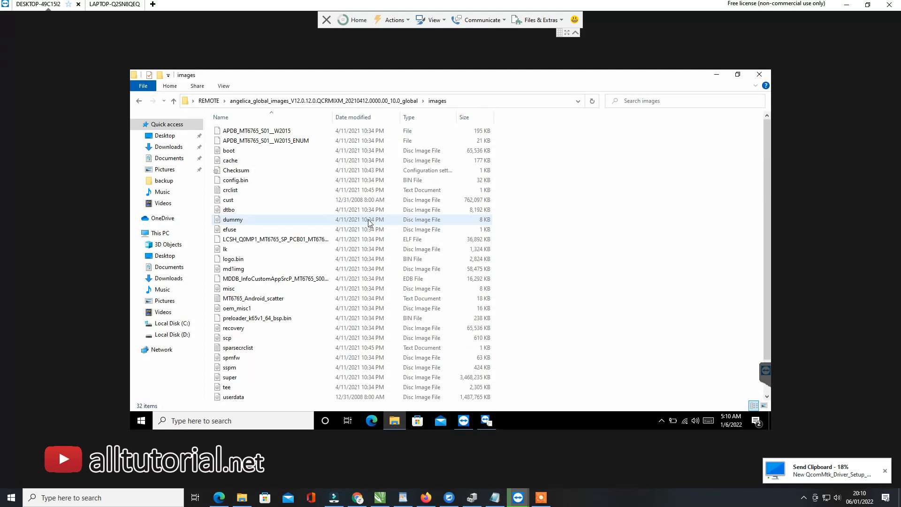
pyautogui.click(140, 101)
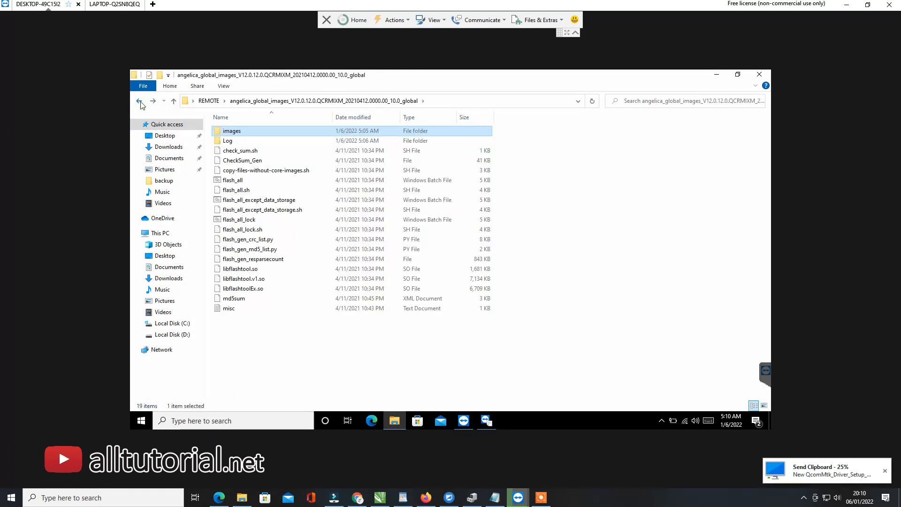
pyautogui.click(140, 102)
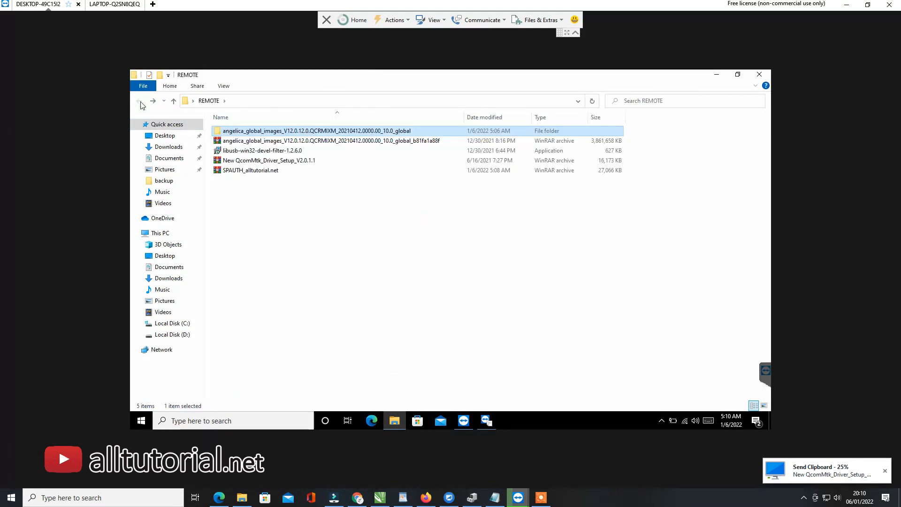
# Extract the New QcomMtk_Driver_Setup_V2.0.1.1 archive directly into the REMOTE folder
pyautogui.click(297, 151)
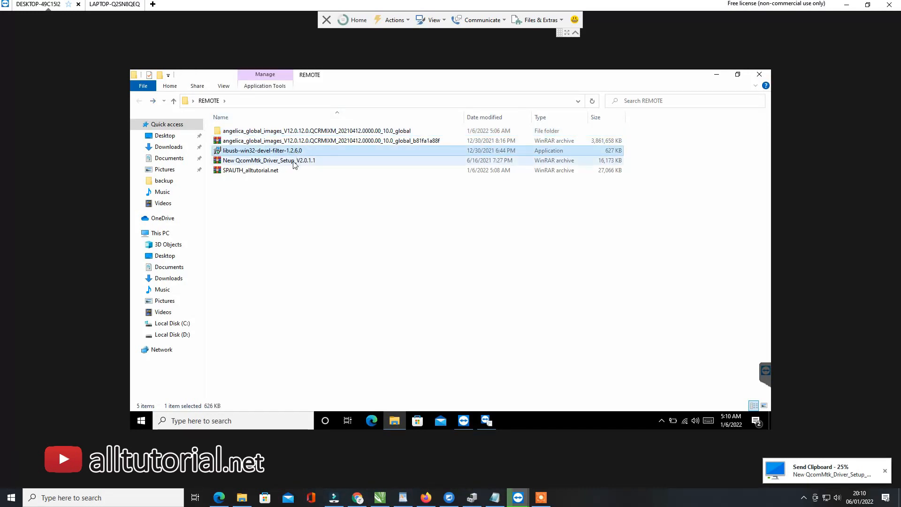
pyautogui.click(294, 161)
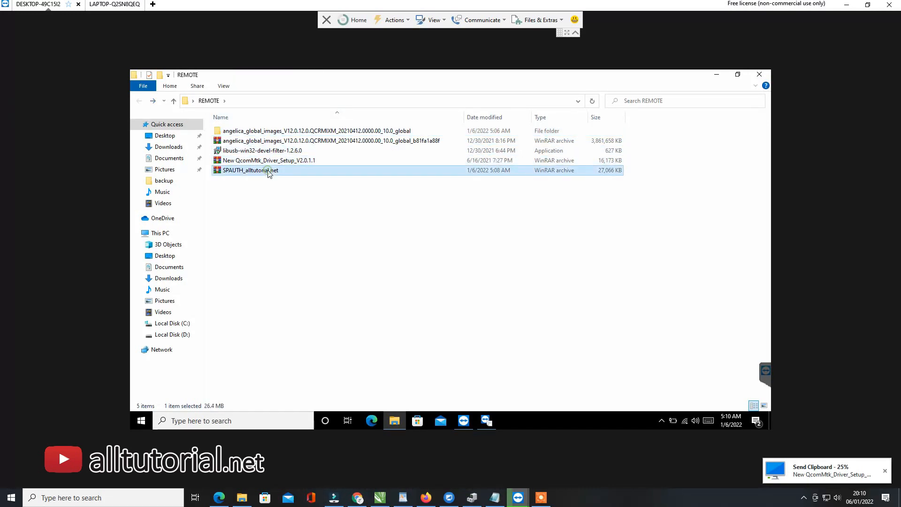
pyautogui.doubleClick(275, 162)
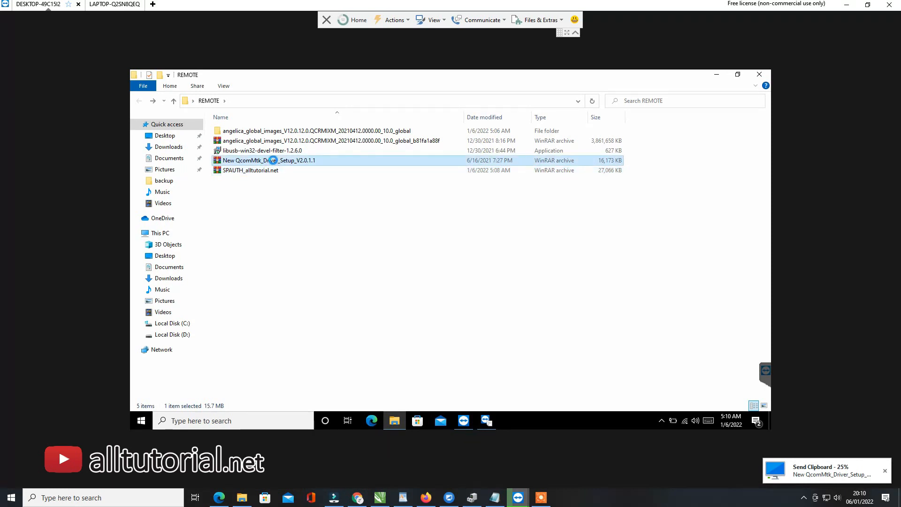
pyautogui.rightClick(274, 162)
pyautogui.click(309, 199)
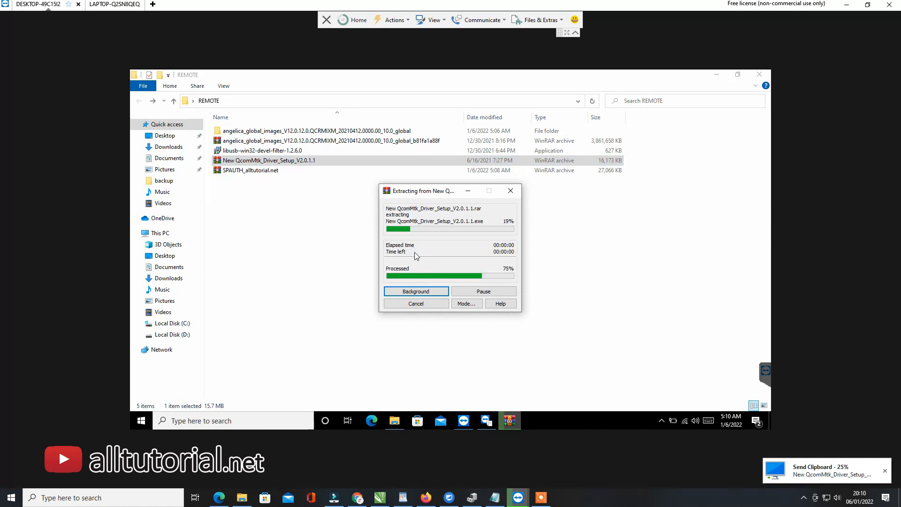
pyautogui.click(362, 233)
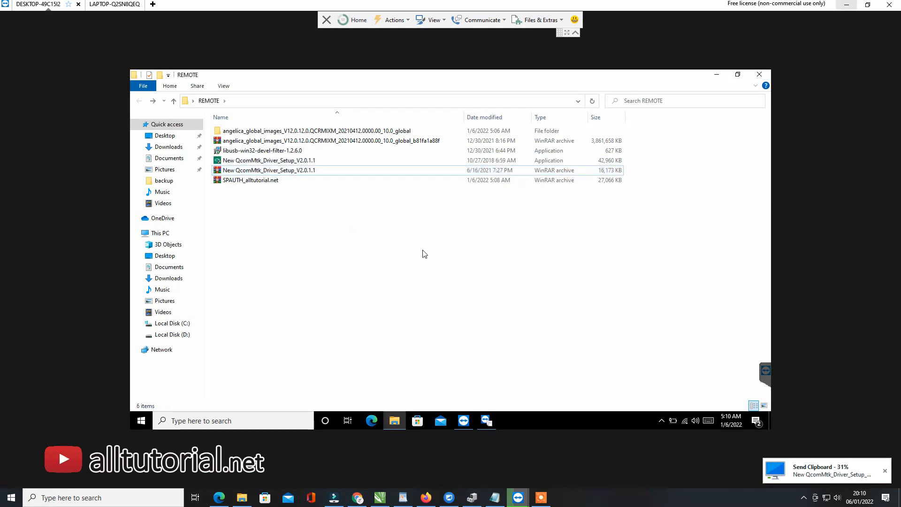
# Paste the copied mtk.exe into the REMOTE folder on the remote PC
pyautogui.rightClick(353, 228)
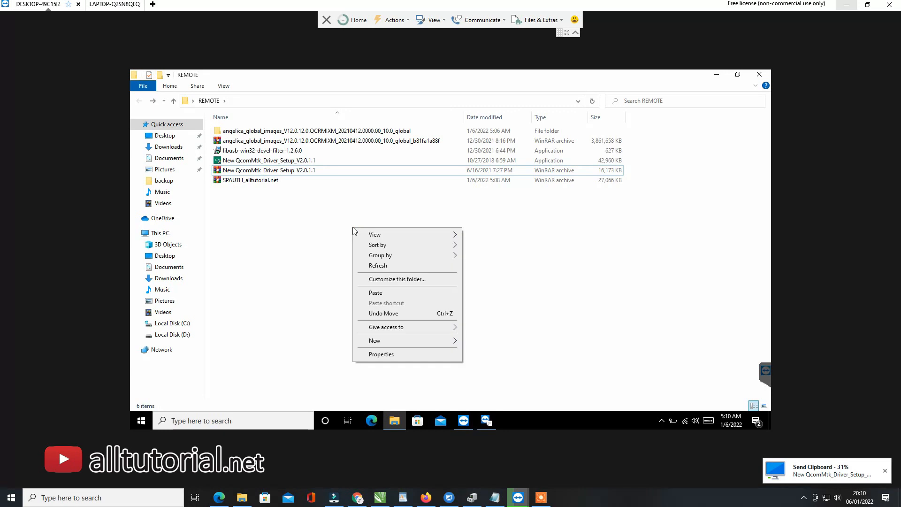
pyautogui.click(376, 292)
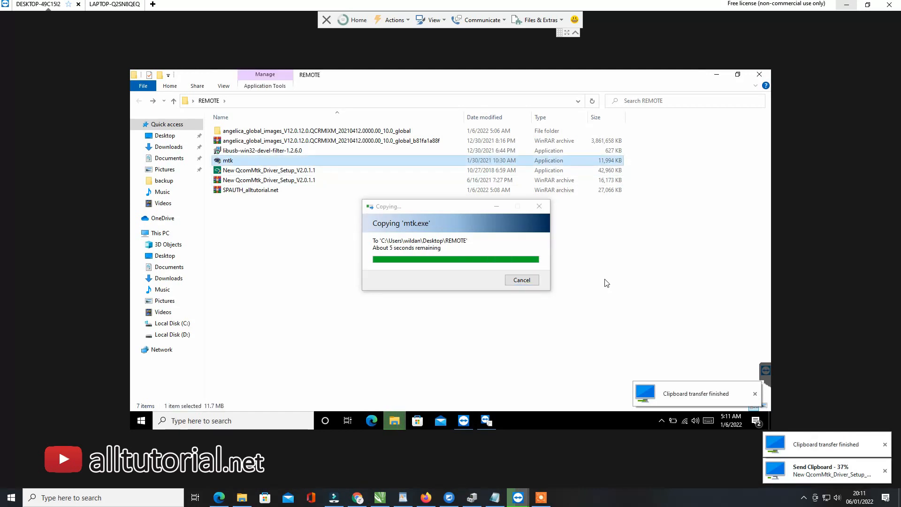
pyautogui.click(596, 268)
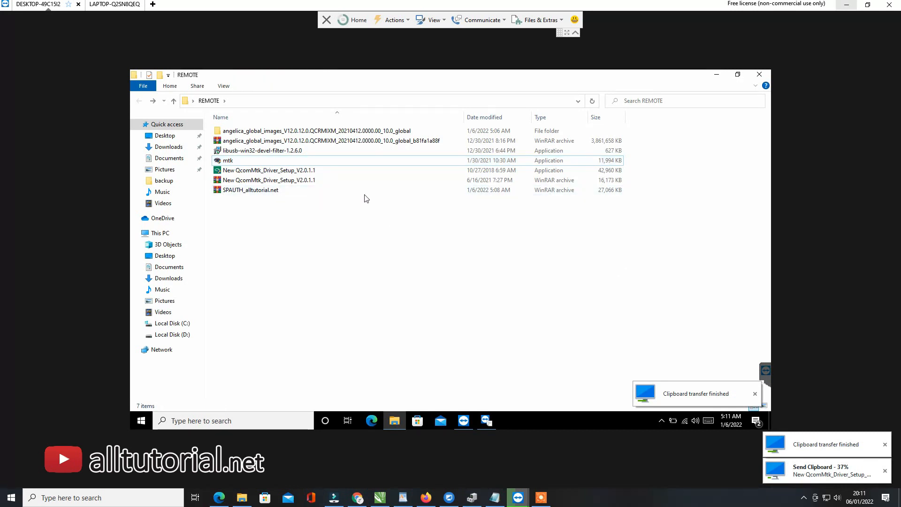
# Install the drivers with the New QcomMtk_Driver_Setup_V2.0.1.1 application, allowing its administrator access and the Qualcomm device software, and finish the wizard
pyautogui.doubleClick(291, 170)
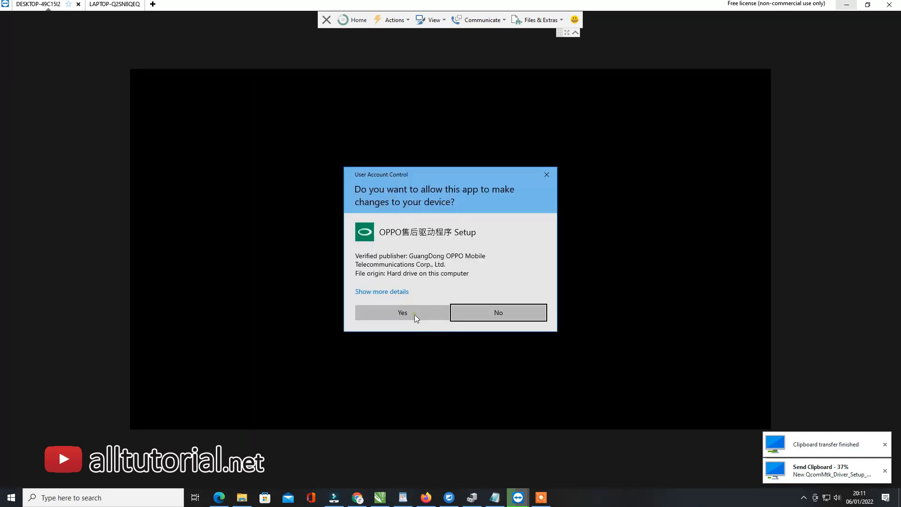
pyautogui.click(415, 315)
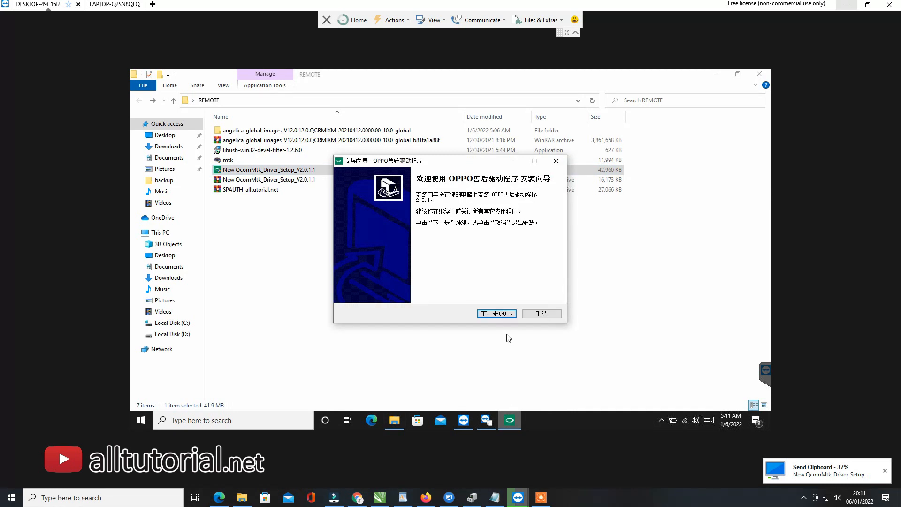
pyautogui.click(505, 315)
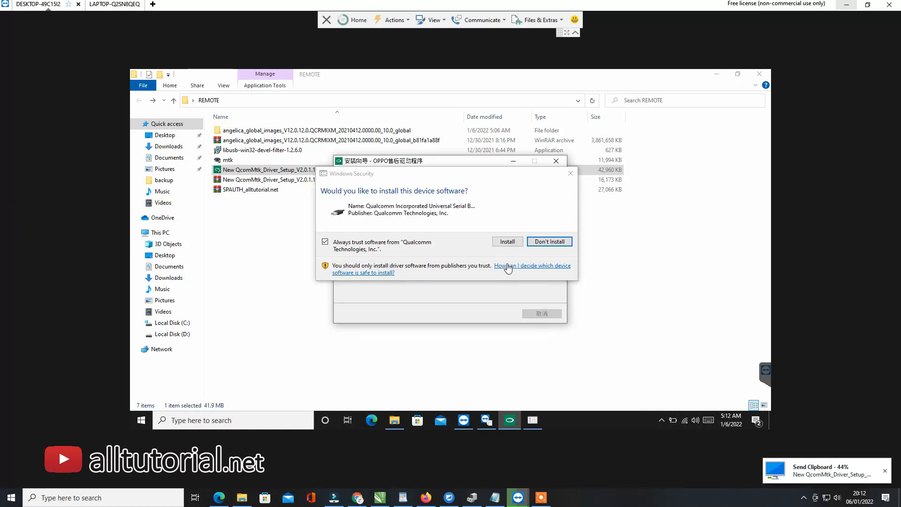
pyautogui.click(498, 242)
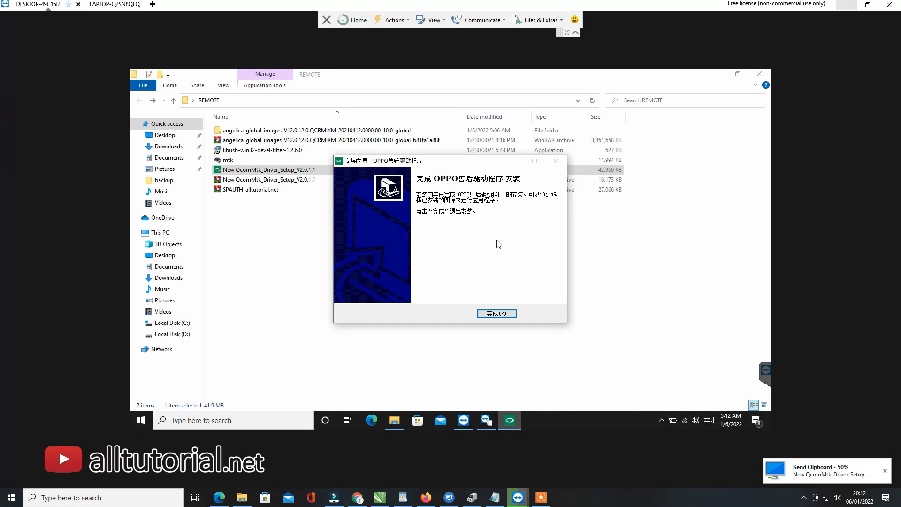
pyautogui.click(501, 315)
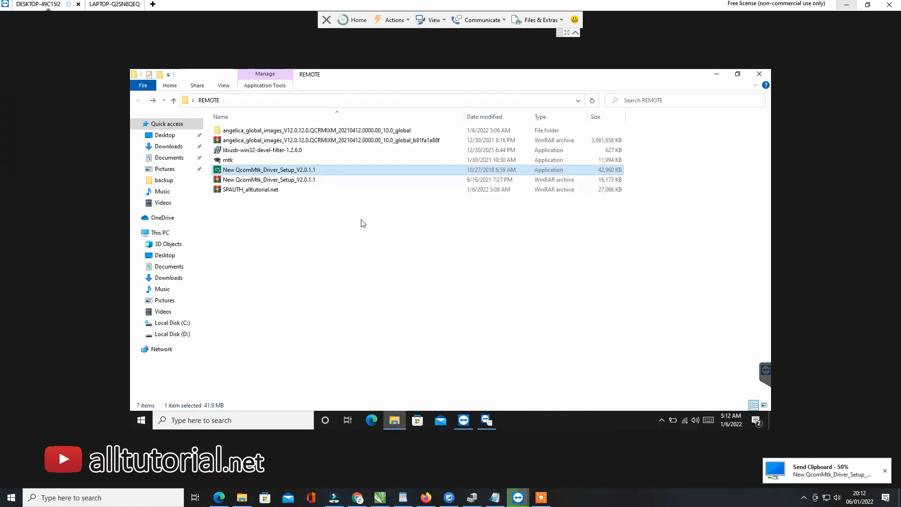
# Install LibUSB-Win32 from libusb-win32-devel-filter-1.2.6.0, allowing administrator access, accepting the license and default settings, and launch the filter installer wizard on finishing
pyautogui.doubleClick(291, 149)
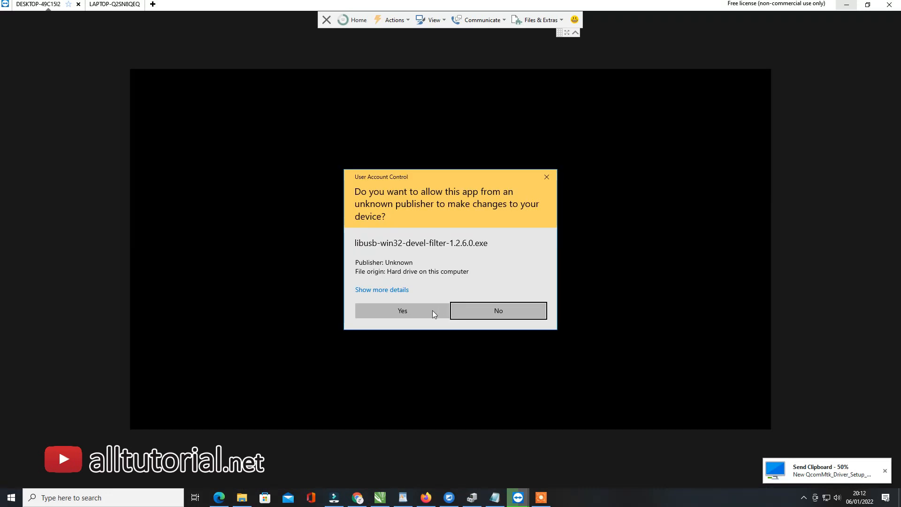
pyautogui.click(428, 311)
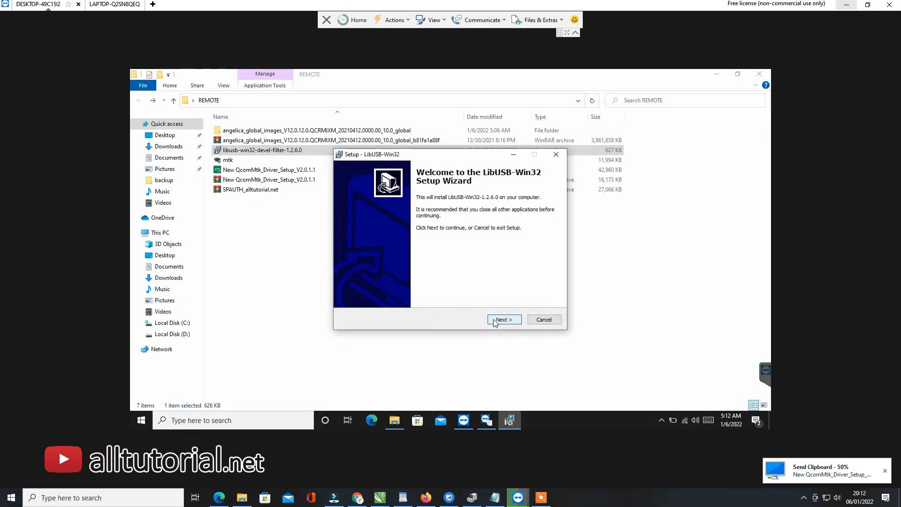
pyautogui.click(494, 320)
pyautogui.click(393, 291)
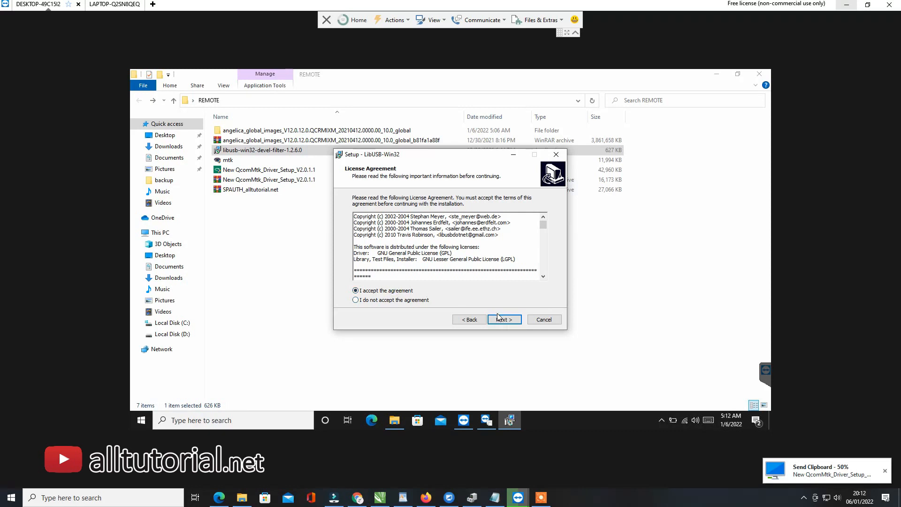
pyautogui.click(501, 320)
pyautogui.click(501, 320)
pyautogui.click(501, 319)
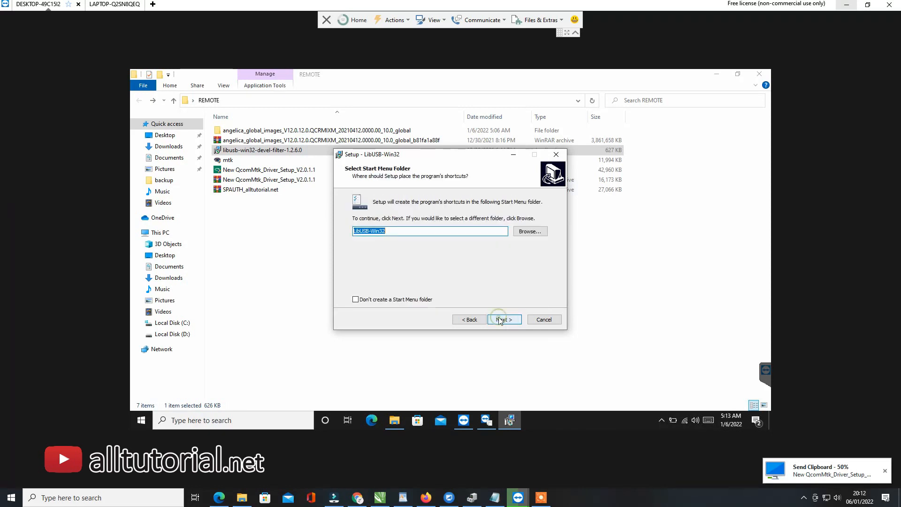
pyautogui.click(501, 319)
pyautogui.click(501, 319)
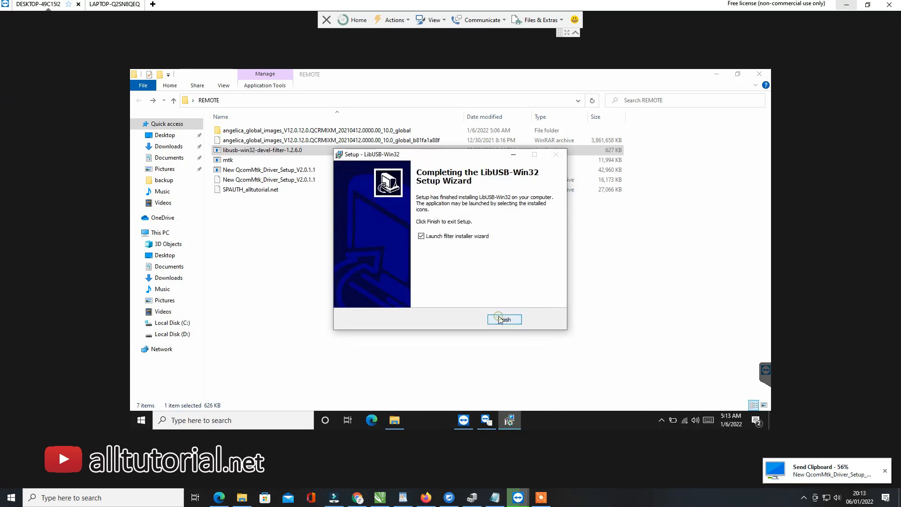
pyautogui.click(501, 318)
# Remove both existing USB Serial Device filters with hardware ID vid:0e8d pid:0003 rev:0100 in the libusb-win32 filter installer
pyautogui.click(400, 264)
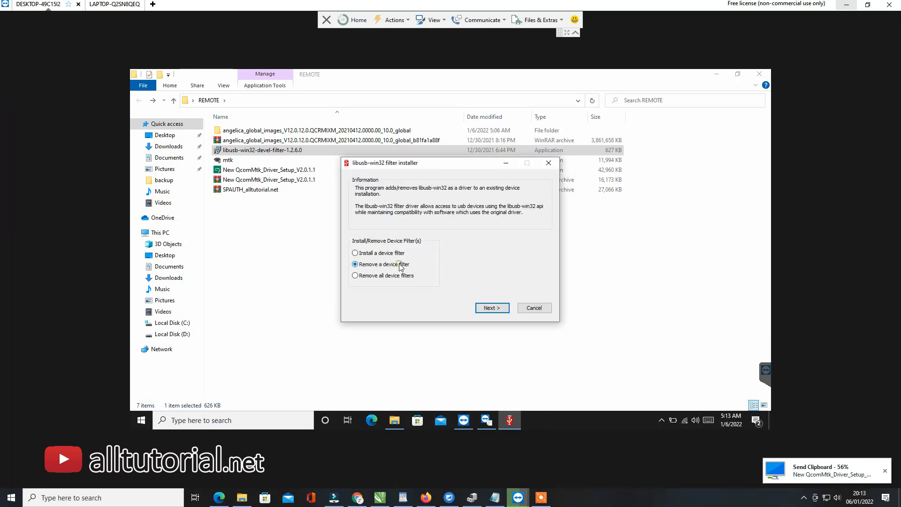
pyautogui.click(484, 307)
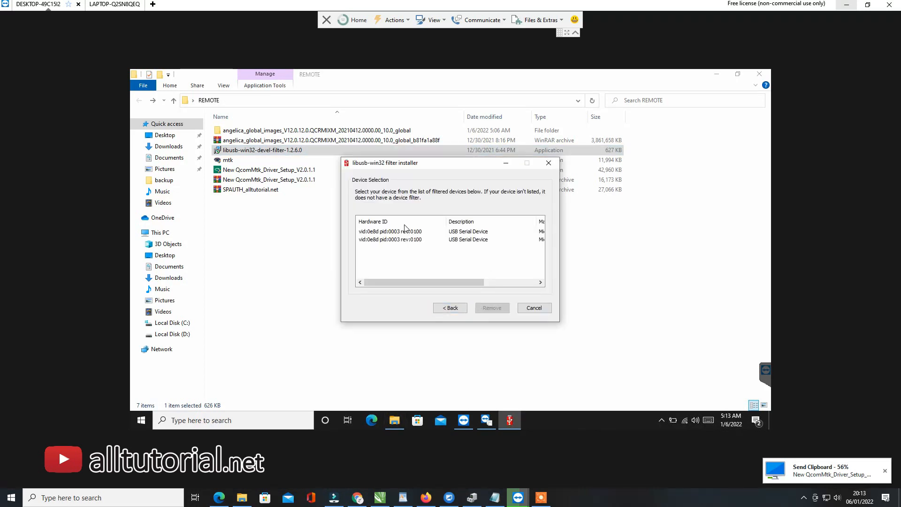
pyautogui.click(461, 235)
pyautogui.click(494, 307)
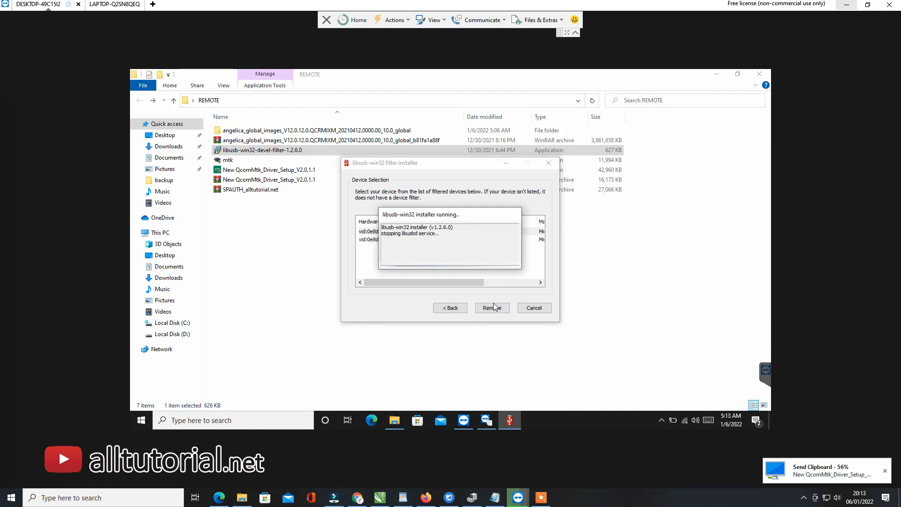
pyautogui.click(516, 215)
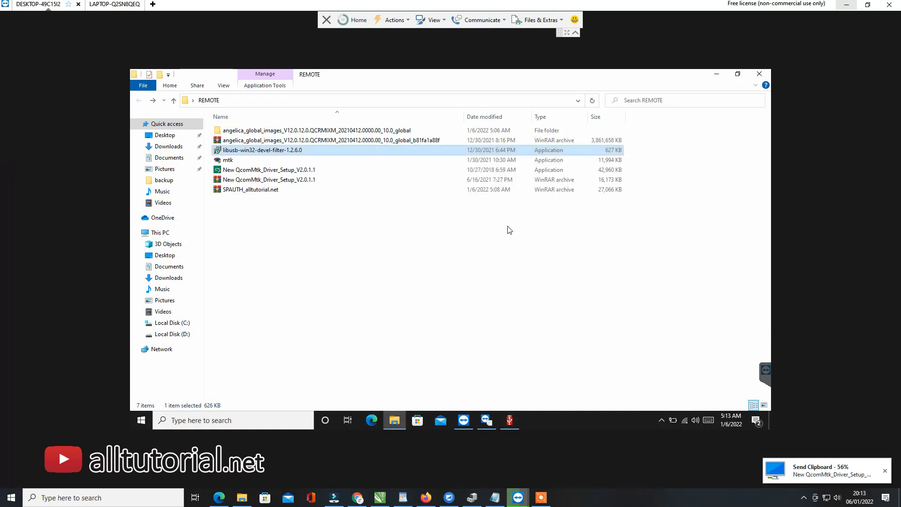
pyautogui.click(520, 275)
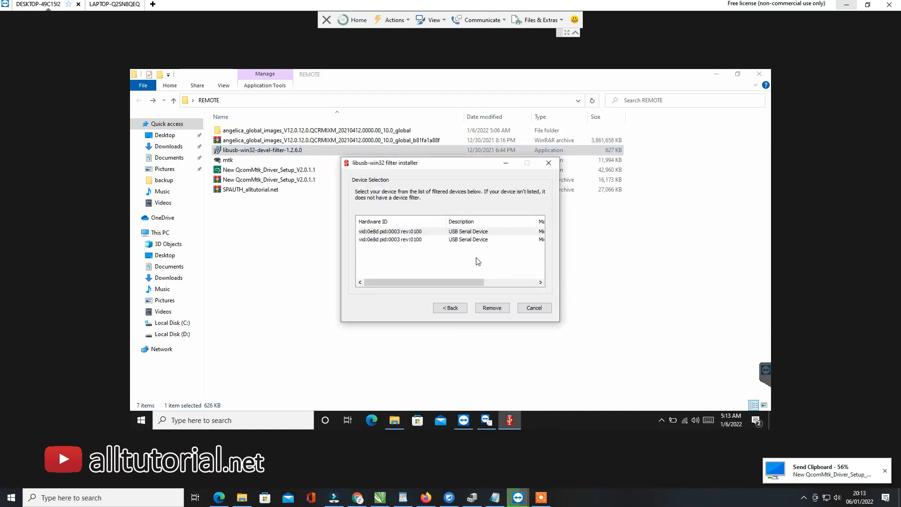
pyautogui.click(477, 232)
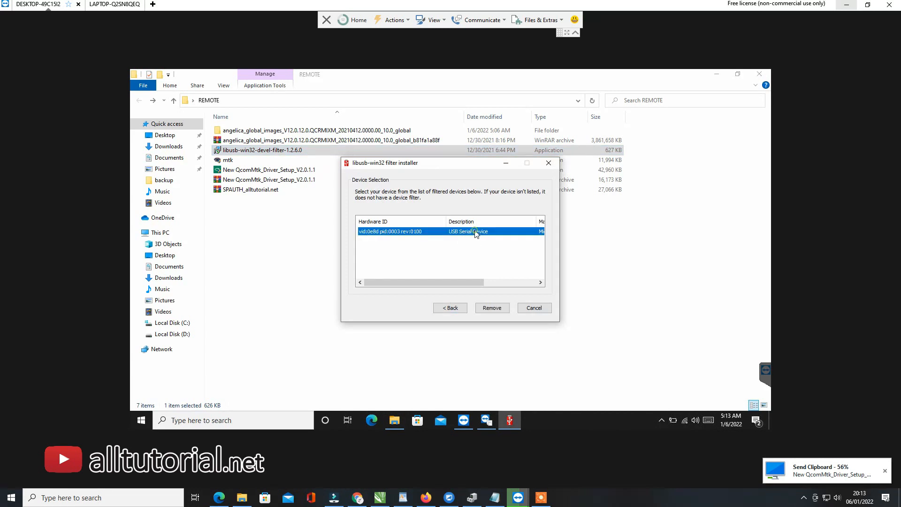
pyautogui.click(497, 309)
pyautogui.click(516, 216)
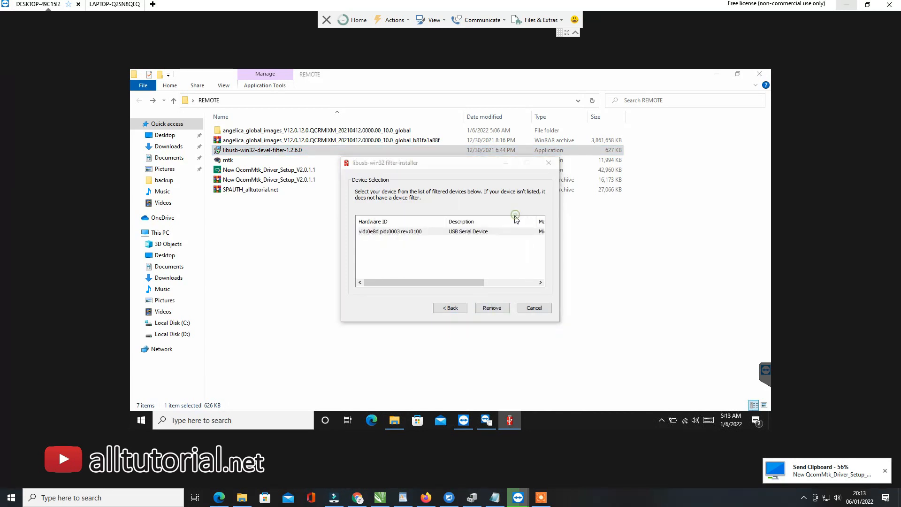
pyautogui.click(517, 275)
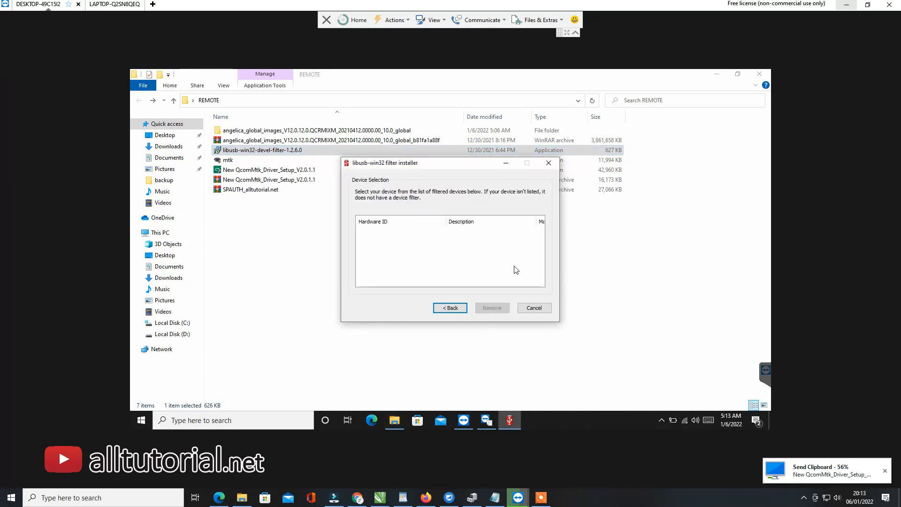
# Switch the filter installer to Install a device filter, show its device selection list, and move the window higher on the remote desktop
pyautogui.click(456, 308)
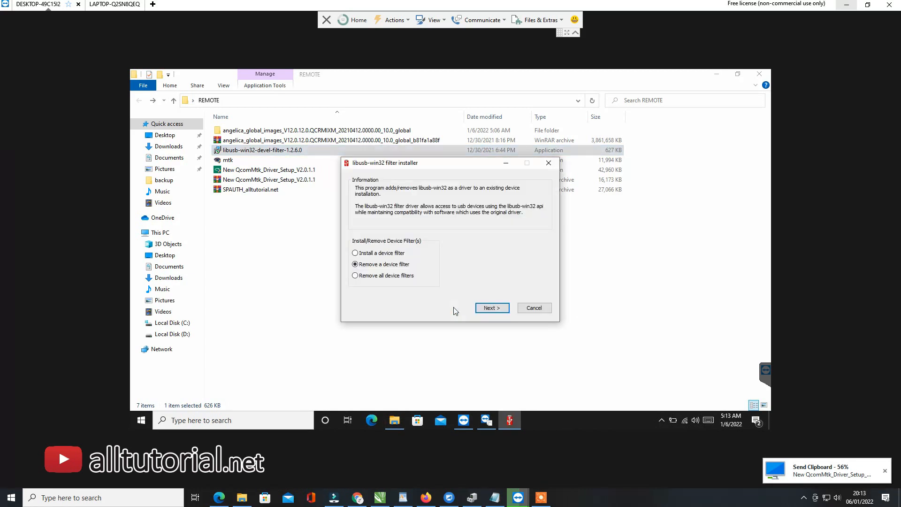
pyautogui.click(397, 253)
pyautogui.click(490, 308)
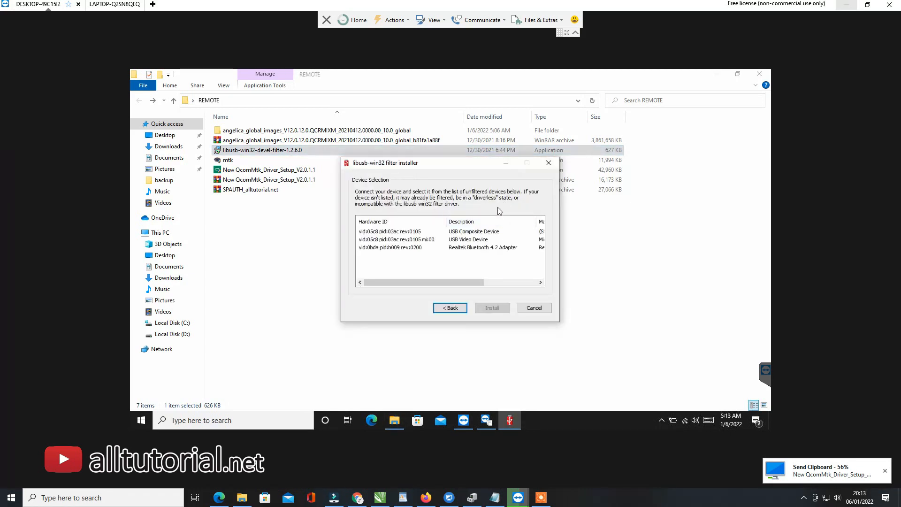
pyautogui.moveTo(463, 163); pyautogui.dragTo(468, 121)
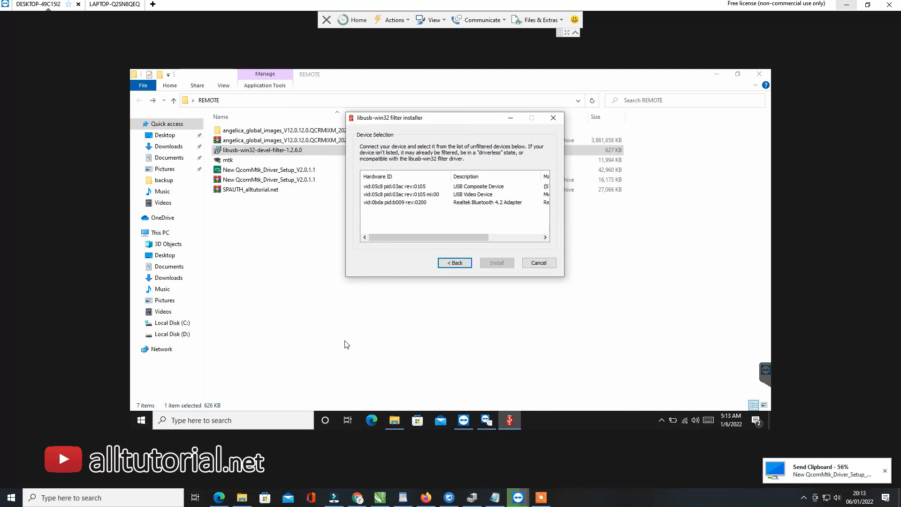
# Open Device Manager on the remote PC and make its window taller and narrower so it sits beside the filter installer
pyautogui.click(226, 425)
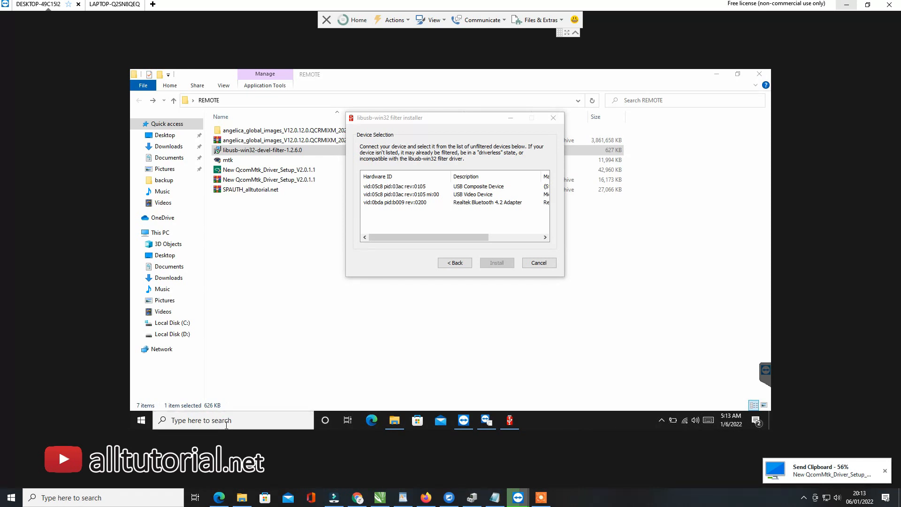
pyautogui.write('device')
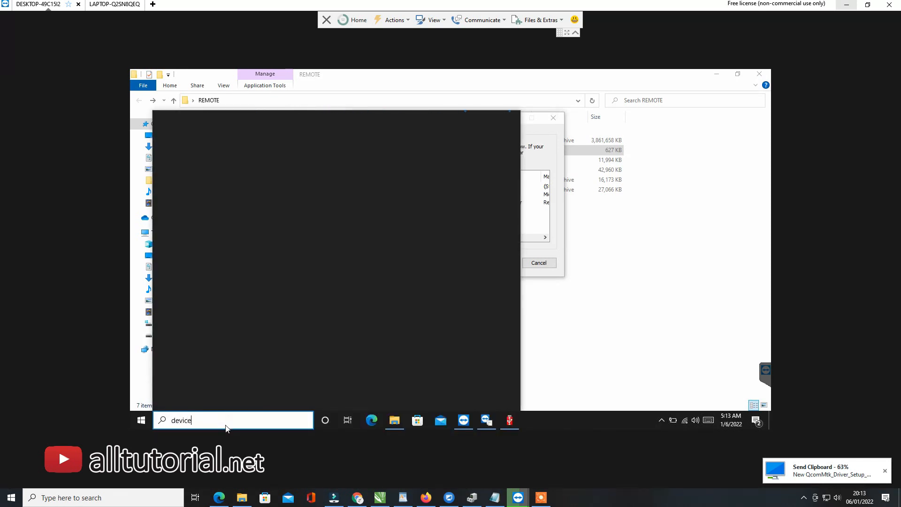
pyautogui.write(' manag')
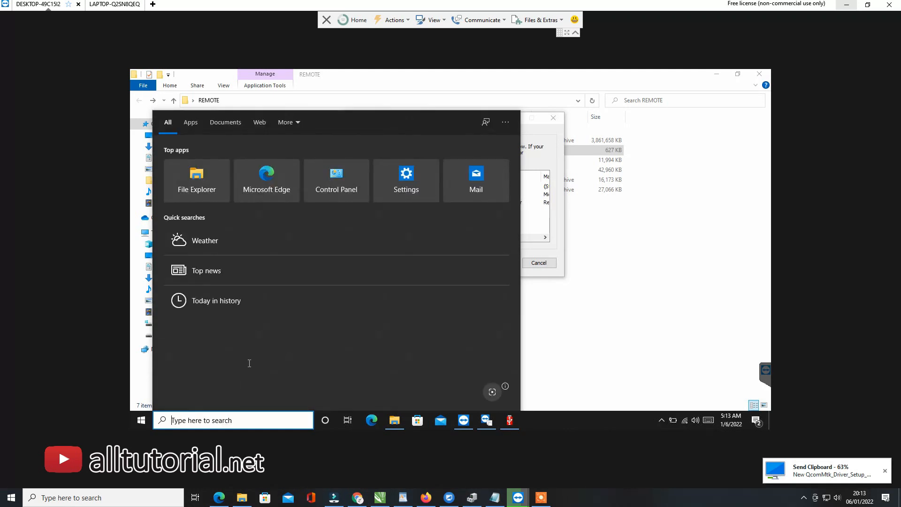
pyautogui.write('devic')
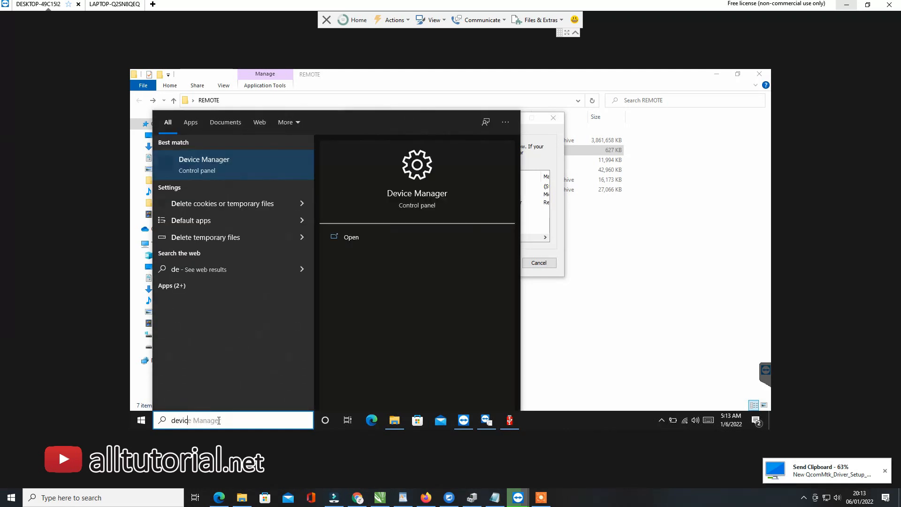
pyautogui.write('e')
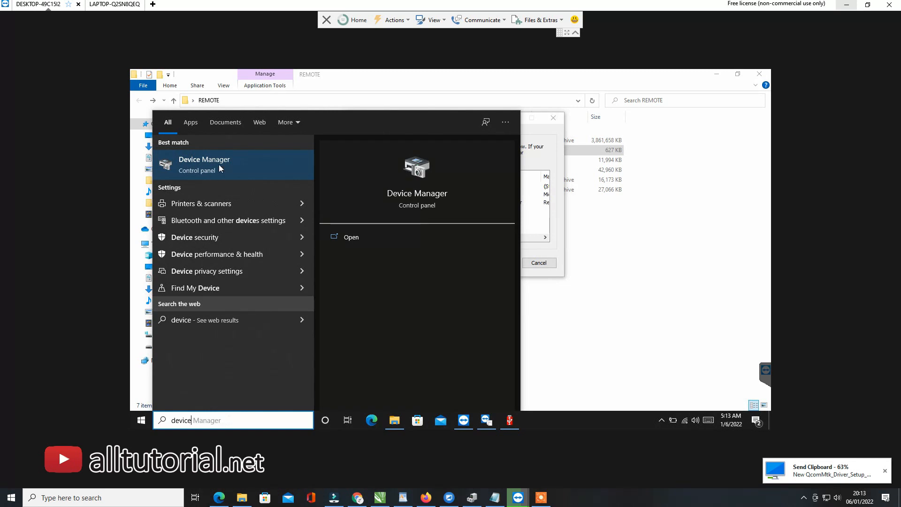
pyautogui.click(219, 164)
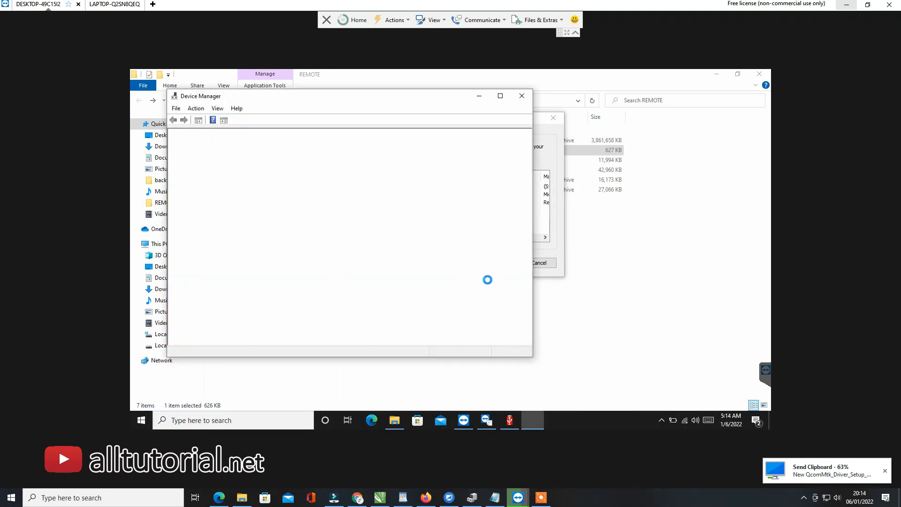
pyautogui.moveTo(401, 371); pyautogui.dragTo(401, 400)
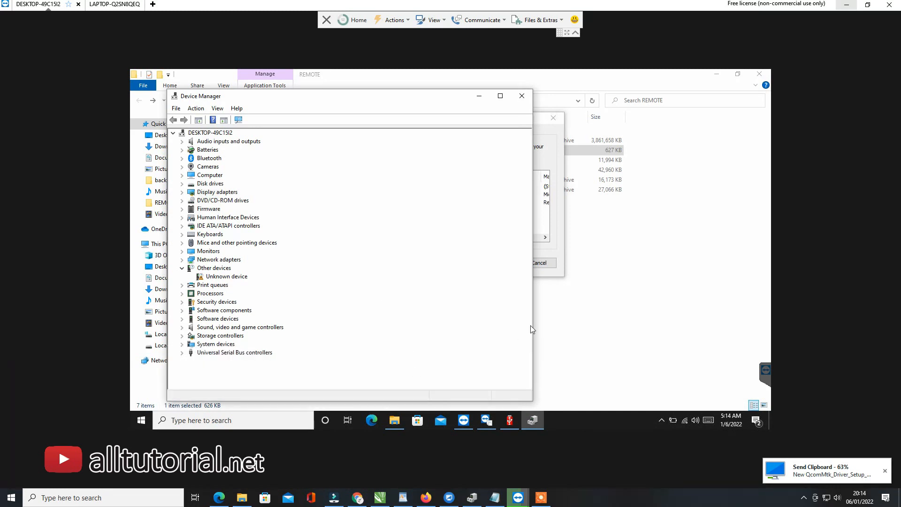
pyautogui.moveTo(532, 322); pyautogui.dragTo(323, 337)
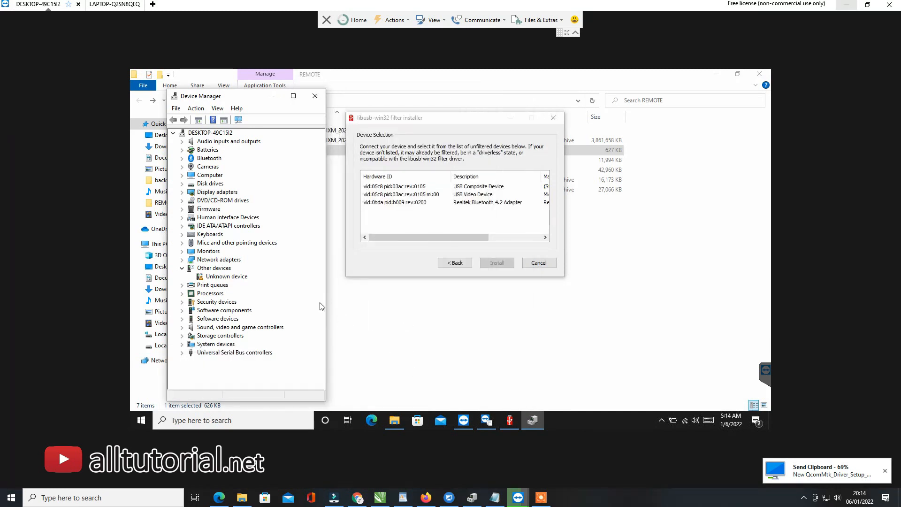
# Write "vol atas bawah tekan tahan jng lepas terus colok pc om" in the TeamViewer note and expand Ports (COM & LPT) in Device Manager
pyautogui.click(396, 24)
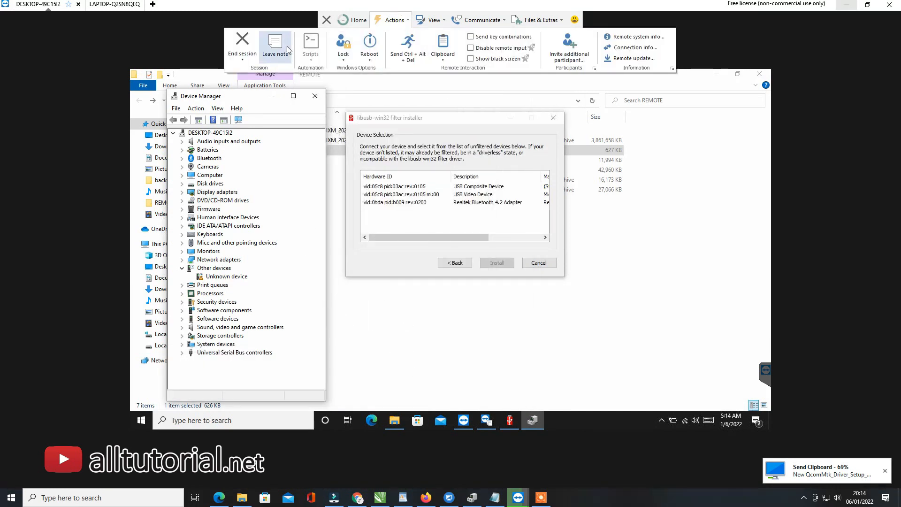
pyautogui.click(484, 420)
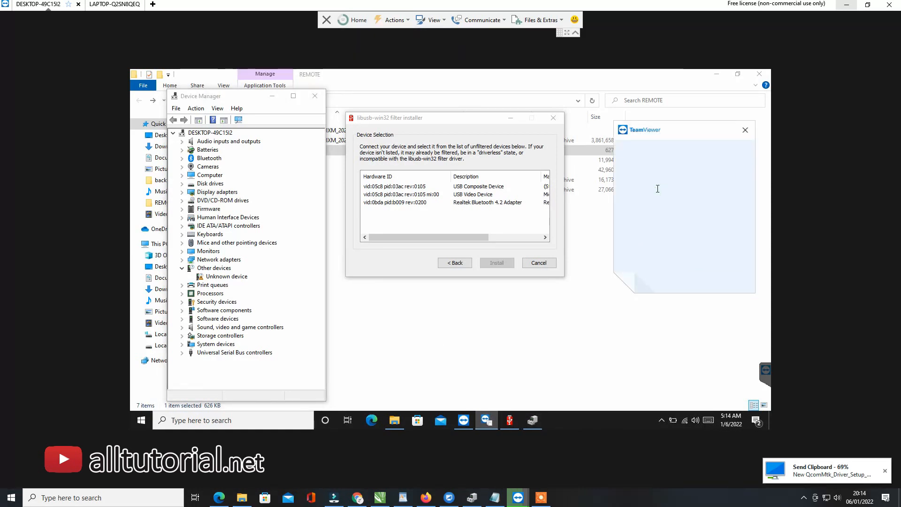
pyautogui.write('vol atas bawah tekan t')
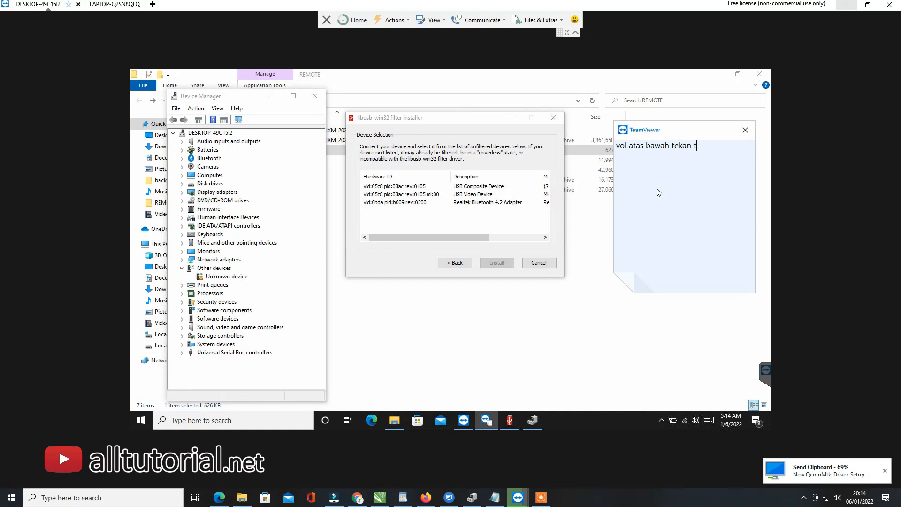
pyautogui.write('ahan jng lepas terus colok pc om')
pyautogui.press('Return')
pyautogui.press('Return')
pyautogui.press('Return')
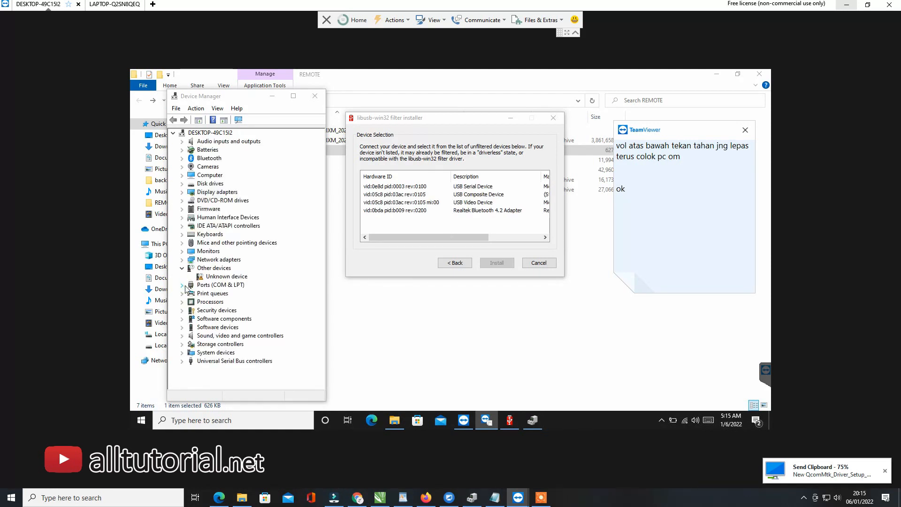
pyautogui.click(183, 286)
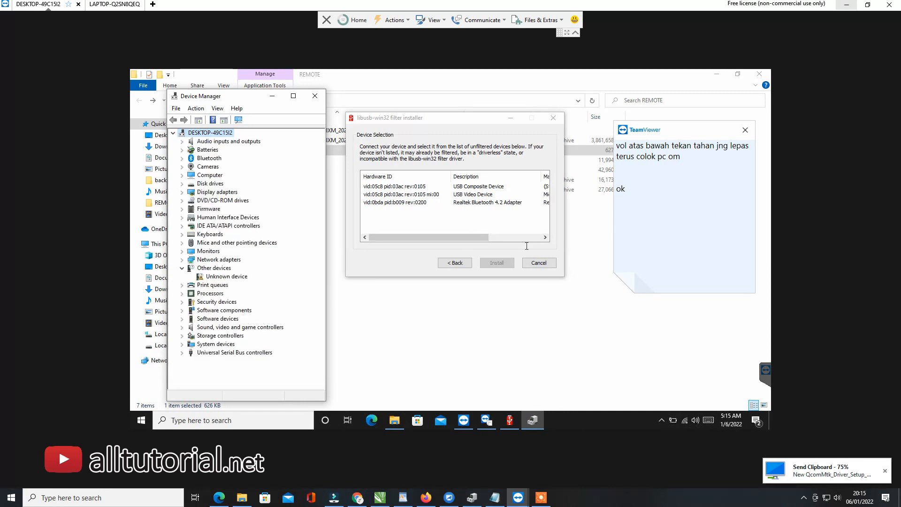
# Replace "ok" in the TeamViewer note with "ulang om" and add "stlh saya kasih intruksi lepas baru lepas ya om" below it
pyautogui.click(654, 201)
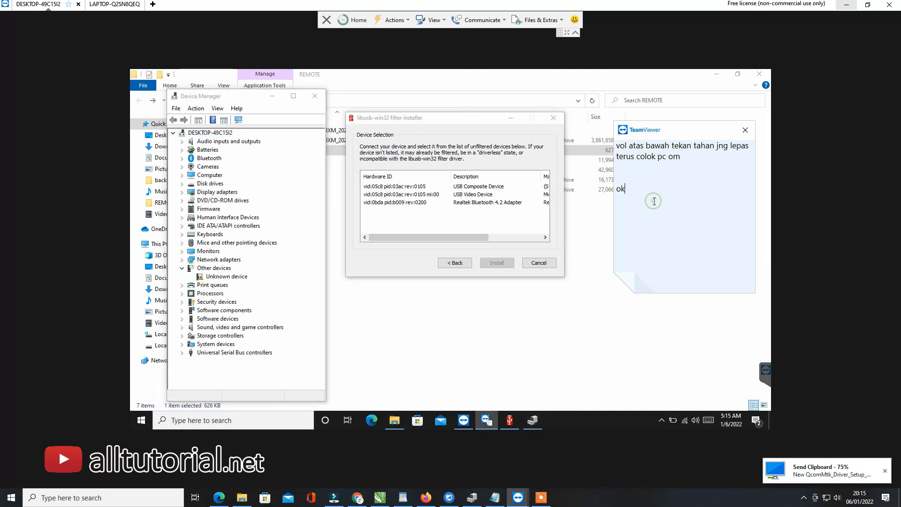
pyautogui.moveTo(654, 190); pyautogui.dragTo(615, 190)
pyautogui.write('ulanvol atas ba')
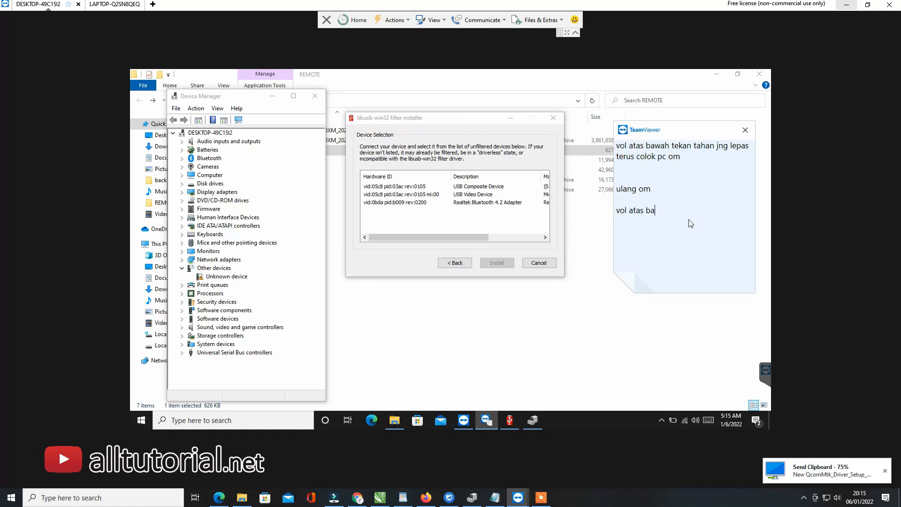
pyautogui.write('wah jng lepas ya lepasnyan kpnnti')
pyautogui.hotkey('ctrl', 'a')
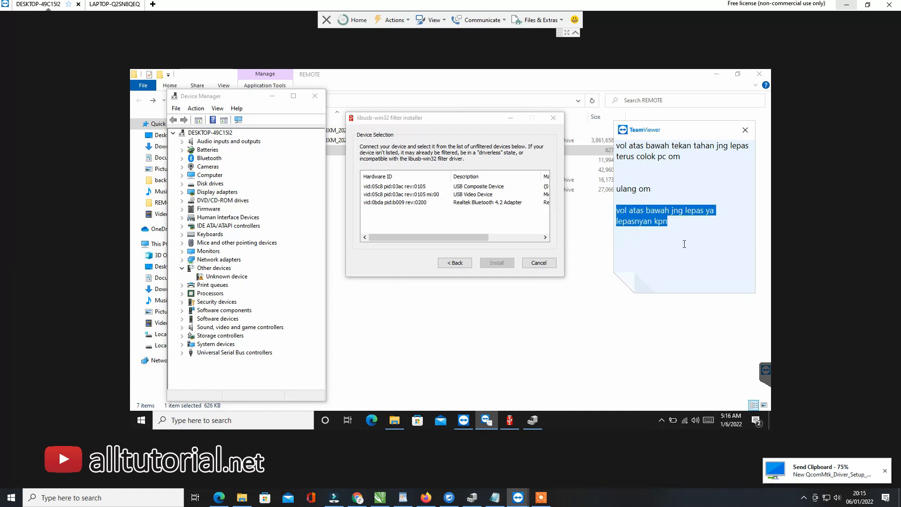
pyautogui.write('stlh saya kasih in')
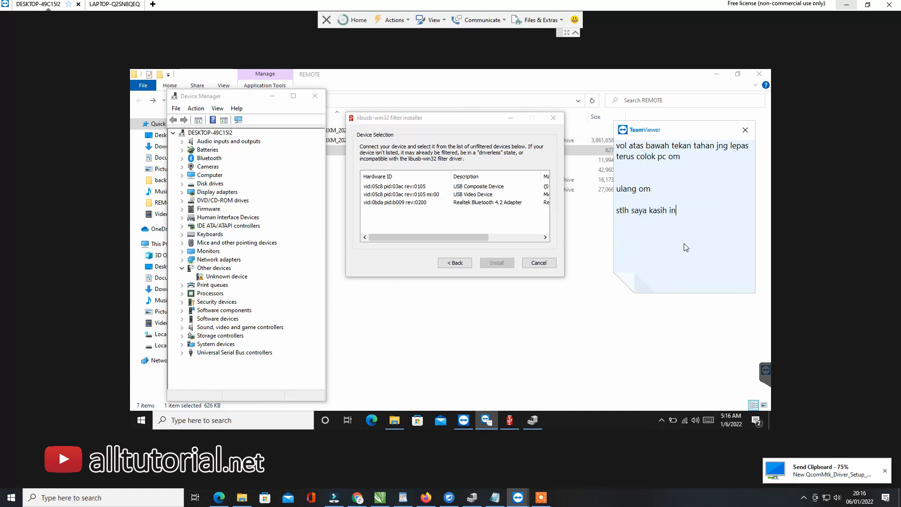
pyautogui.write('truksi lepas baru lepas ya om')
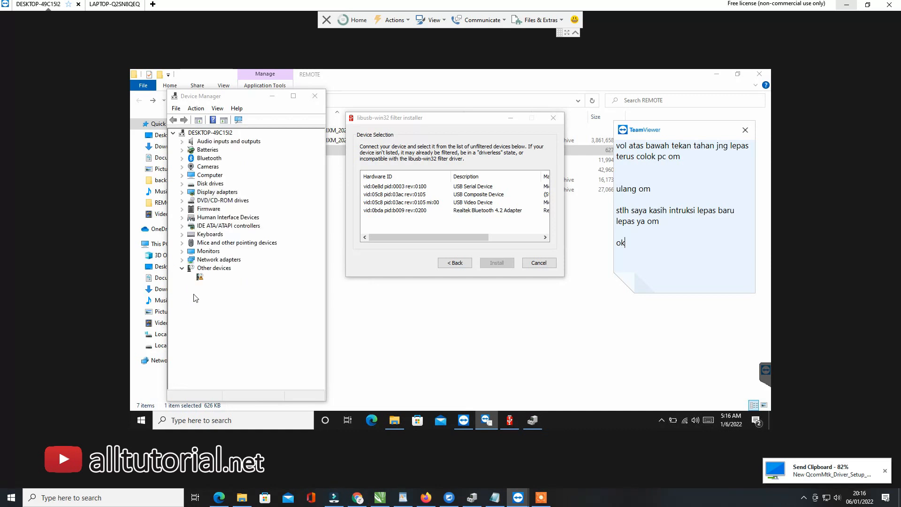
# Update the driver of USB Serial Device (COM4) to MediaTek USB Port_V1632 from the list of available drivers on the computer
pyautogui.rightClick(226, 293)
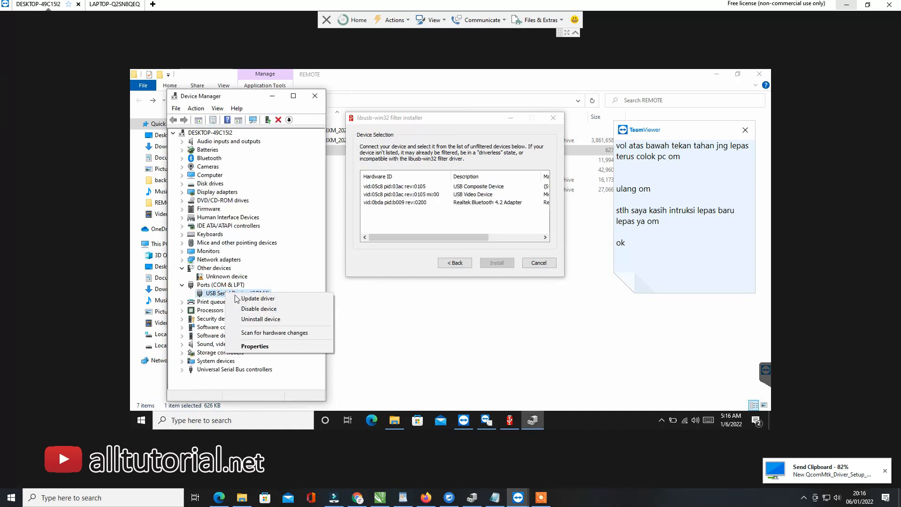
pyautogui.click(237, 299)
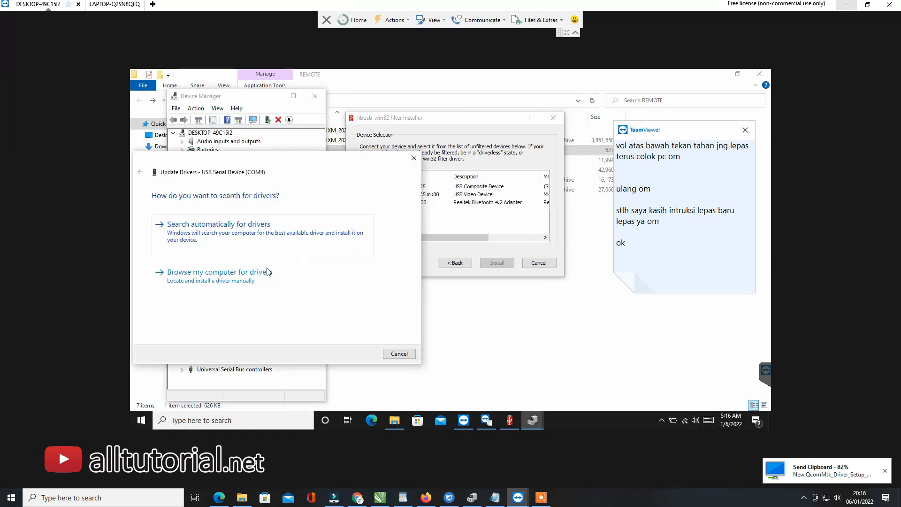
pyautogui.click(266, 287)
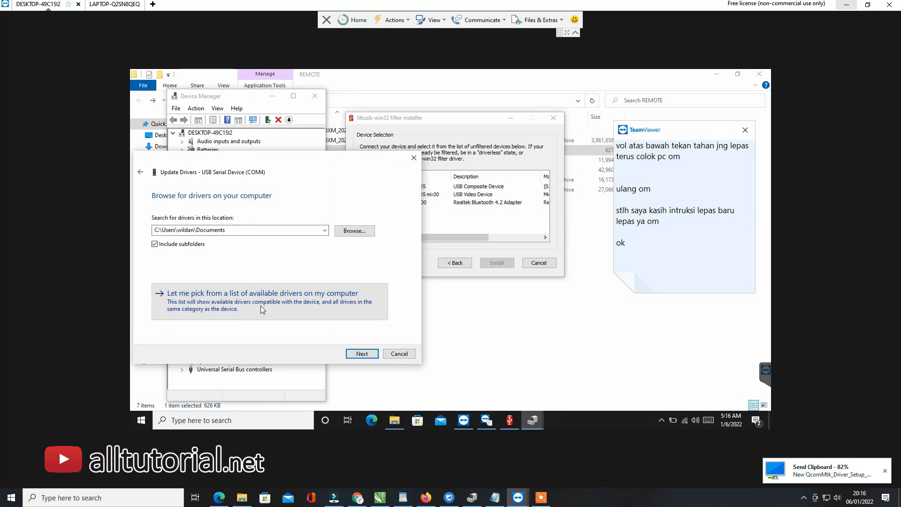
pyautogui.click(261, 310)
pyautogui.click(362, 353)
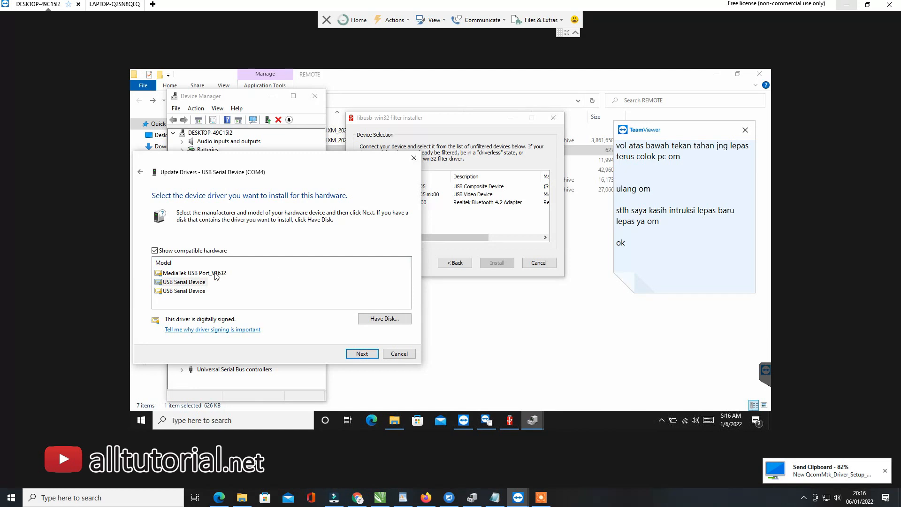
pyautogui.click(216, 274)
pyautogui.click(362, 354)
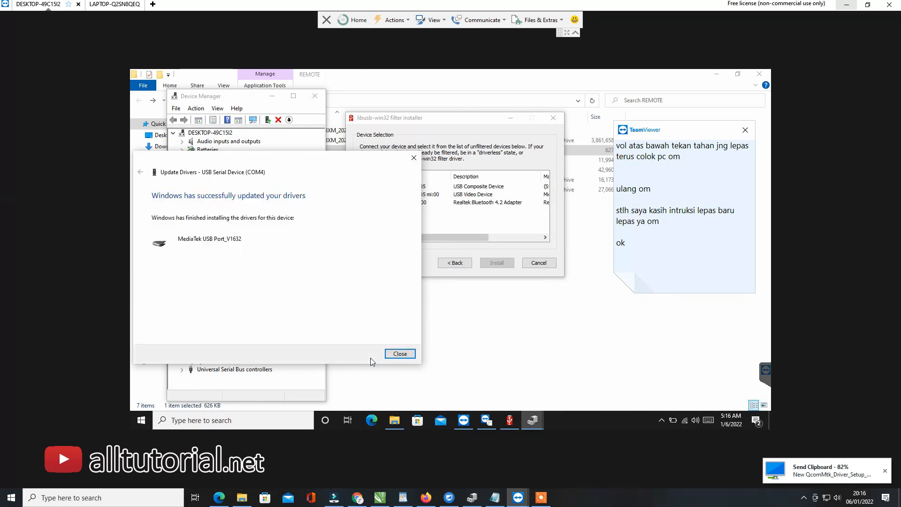
pyautogui.click(402, 354)
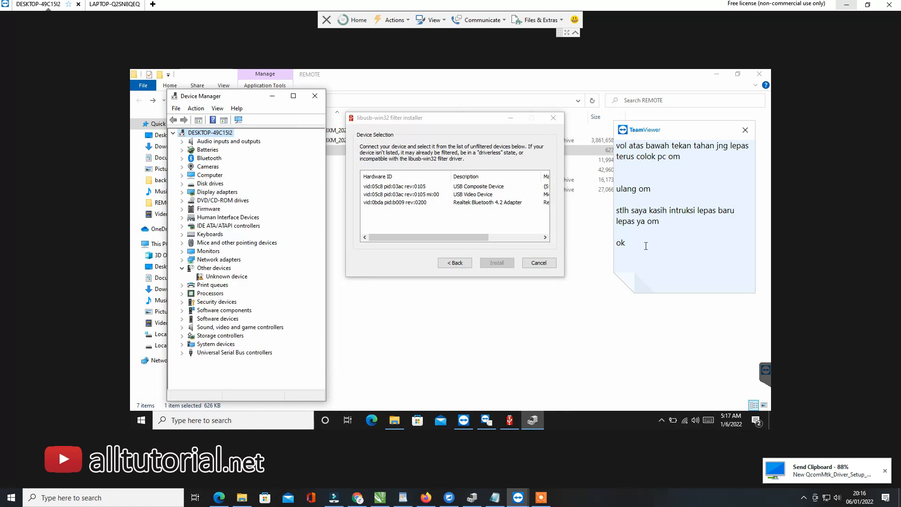
# Replace the last two messages in the TeamViewer note with "ulang lagi om"
pyautogui.moveTo(646, 246); pyautogui.dragTo(601, 206)
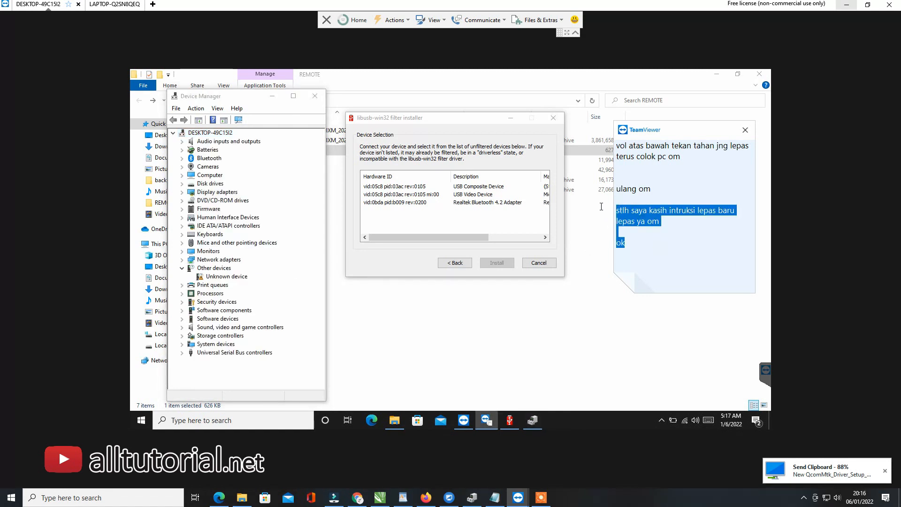
pyautogui.write('ul')
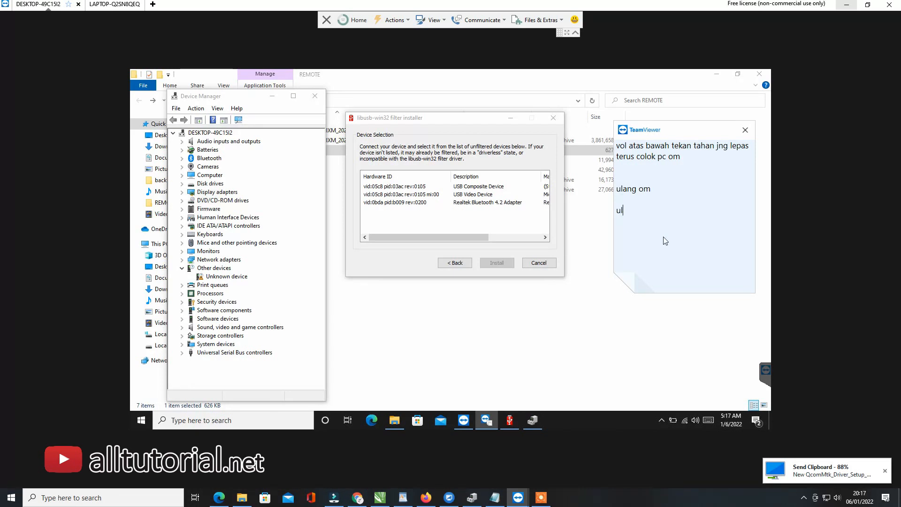
pyautogui.write('ang lagi om')
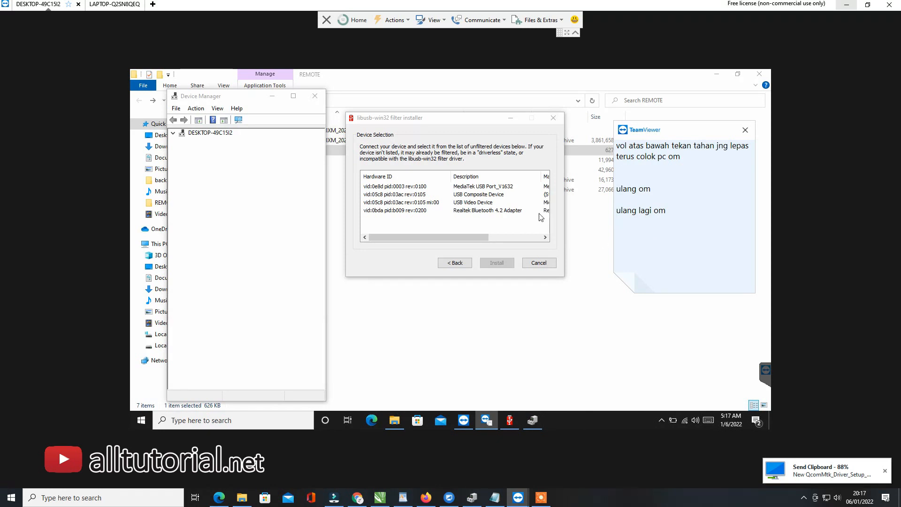
# Try to install the device filter on MediaTek USB Port_V1632 in the libusb-win32 filter installer
pyautogui.click(506, 186)
pyautogui.click(498, 263)
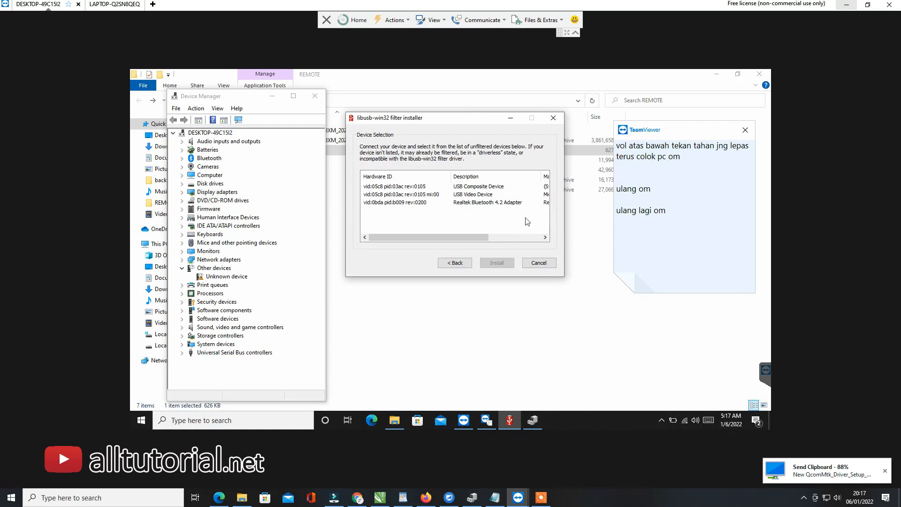
# Add "okulag lagi om" and "cabut batre dlu gk" below the existing messages in the TeamViewer note
pyautogui.click(635, 227)
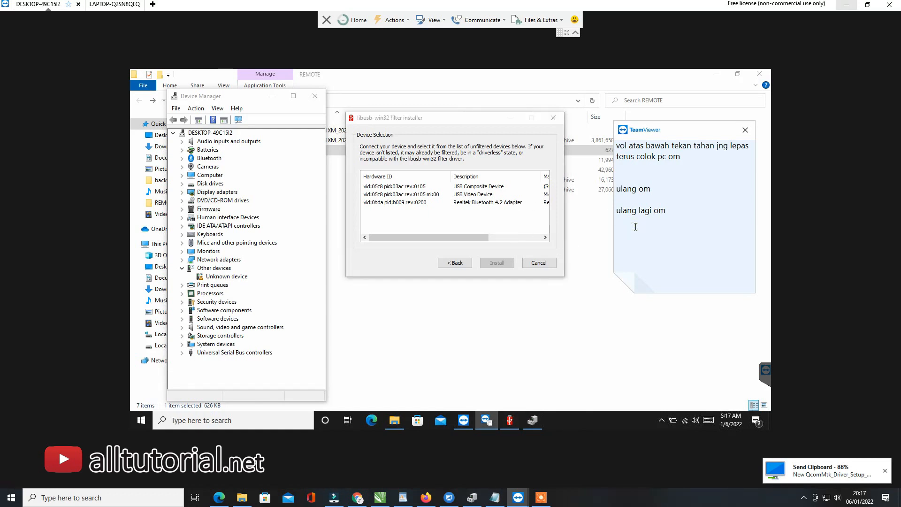
pyautogui.write('okulang lagi om')
pyautogui.press('Return')
pyautogui.write('cabut ba')
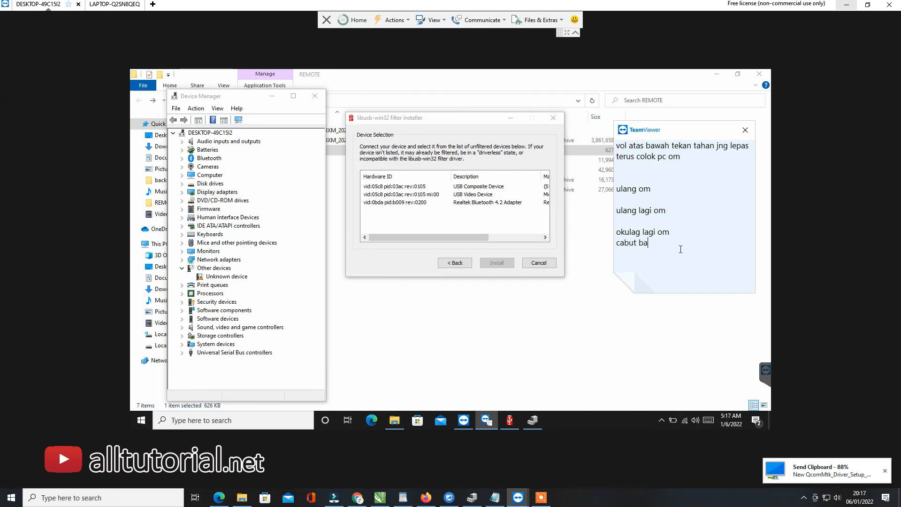
pyautogui.write('tre dlu gk')
# Replace the whole TeamViewer note with "gak usah om"
pyautogui.hotkey('ctrl', 'a')
pyautogui.write('gak usah om')
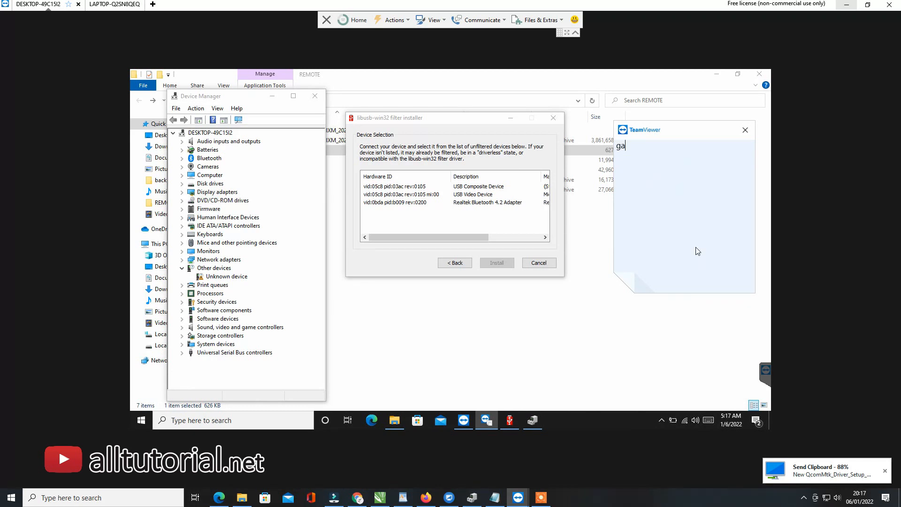
pyautogui.press('Return')
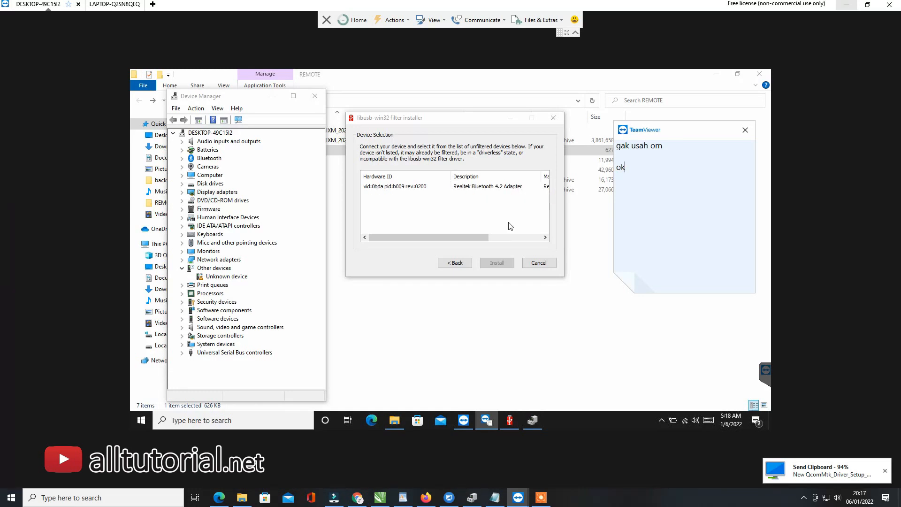
# Install the libusb-win32 device filter on MediaTek USB Port_V1632 as soon as the phone is listed
pyautogui.click(511, 187)
pyautogui.click(500, 263)
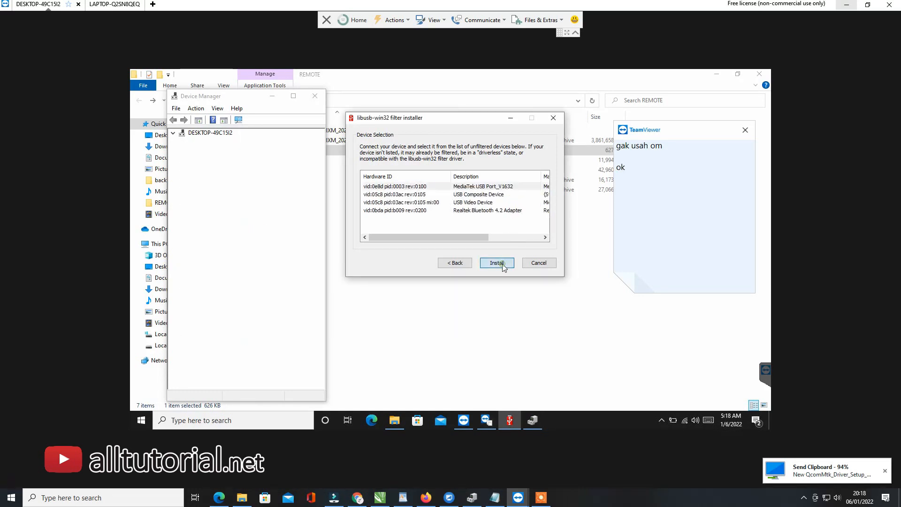
pyautogui.click(522, 276)
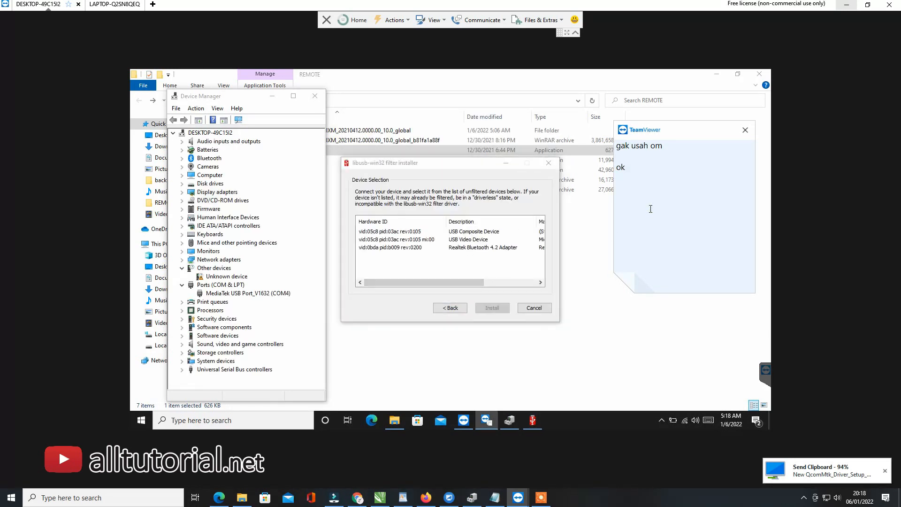
# Replace the TeamViewer note with "lepas taruh dulu hp nya", "cabut taruh dulu hp nya ya om" and "ok" on separate lines
pyautogui.hotkey('ctrl', 'a')
pyautogui.press('BackSpace')
pyautogui.write('lepas ')
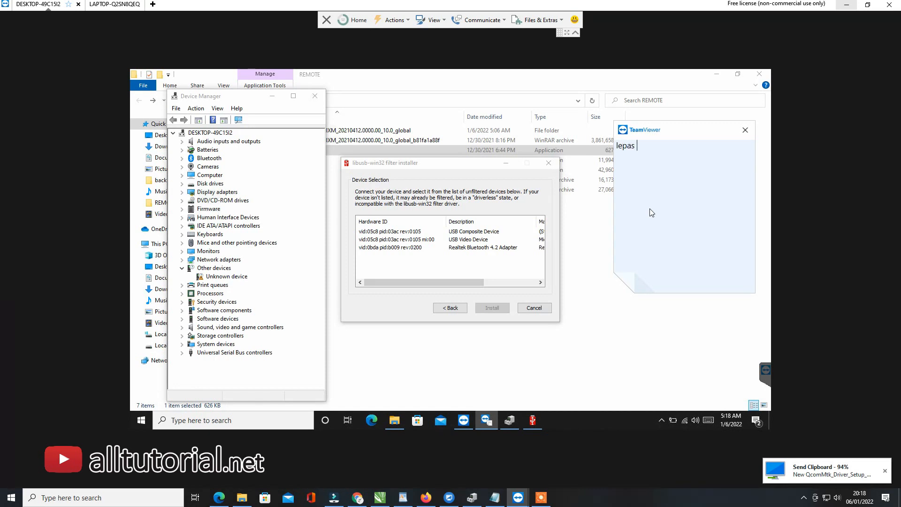
pyautogui.write('taruh dulu hp nya  cabut taruh dulu hp nya ya')
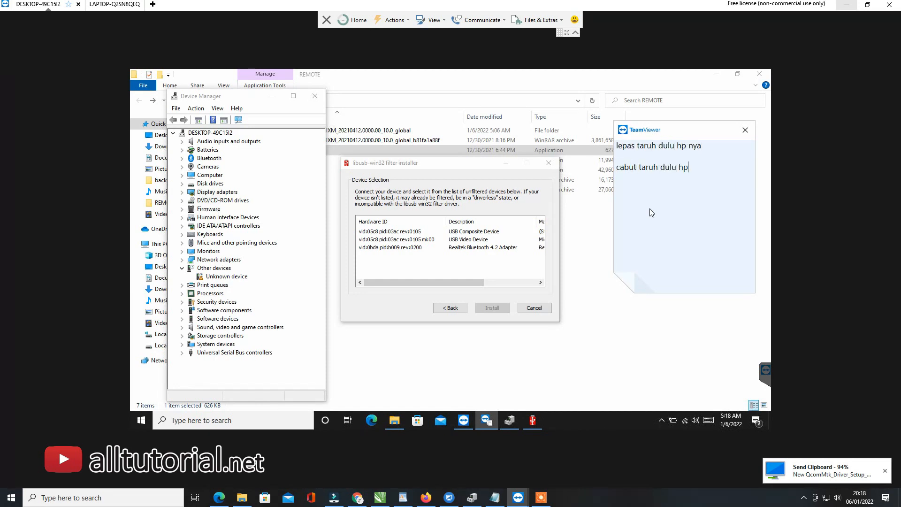
pyautogui.press('Return')
pyautogui.press('Return')
pyautogui.press('Return')
pyautogui.write('ok')
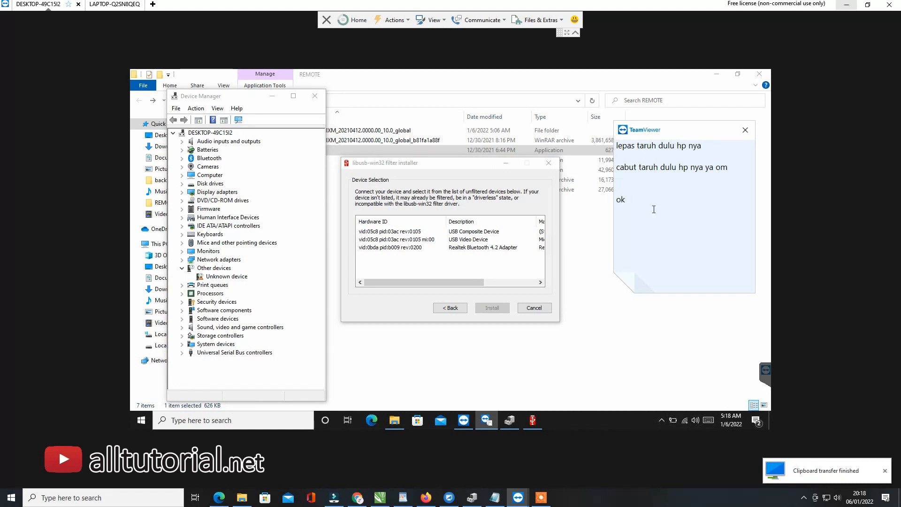
# Switch to the LAPTOP-Q2SN8QEQ session and replace its note with "bentar ya om, antri 1" and "saya kerjakn yg masuk duluan"
pyautogui.click(115, 4)
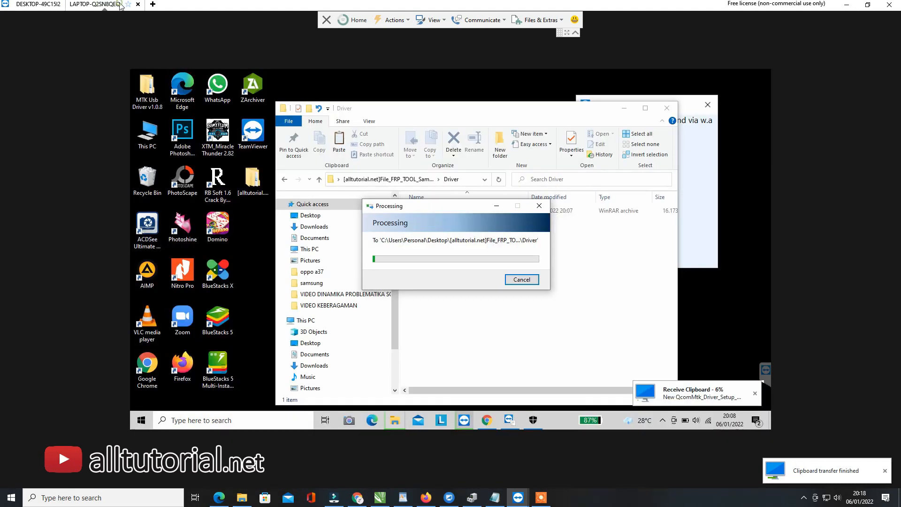
pyautogui.click(696, 181)
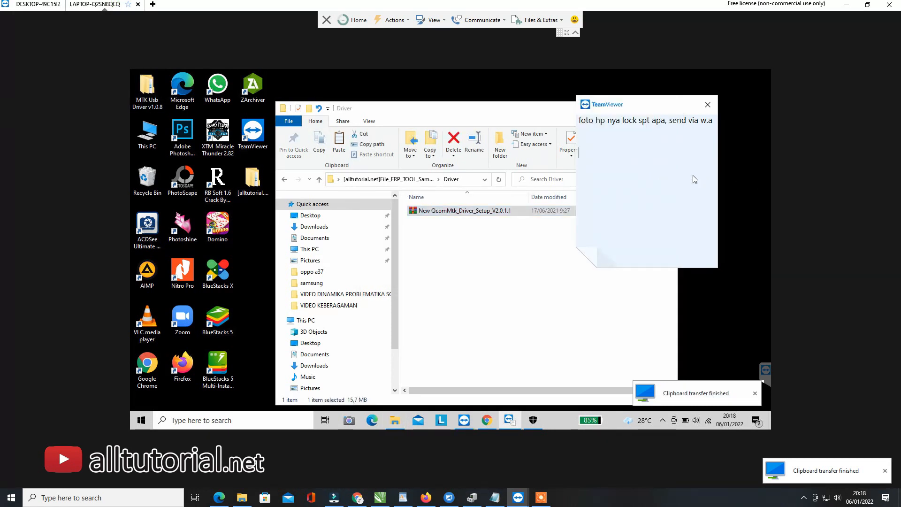
pyautogui.hotkey('ctrl', 'a')
pyautogui.press('BackSpace')
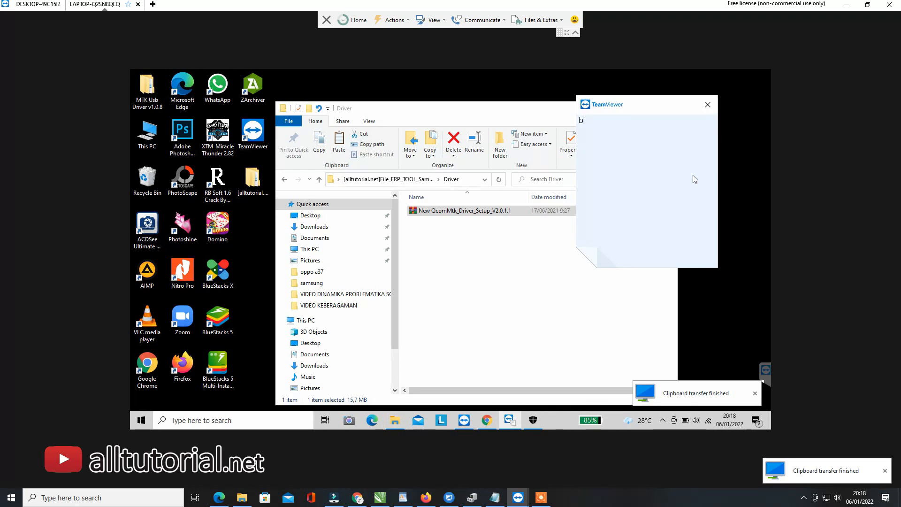
pyautogui.write('bentar ya om, antri 1')
pyautogui.press('Return')
pyautogui.press('Return')
pyautogui.write('saya kerjakn yg masuk ')
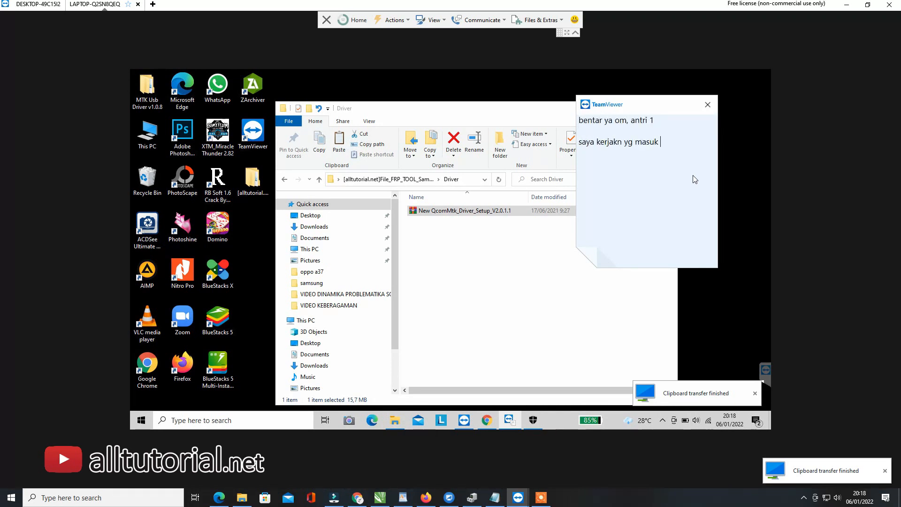
pyautogui.write('duluan')
pyautogui.press('Return')
pyautogui.press('Return')
pyautogui.press('Return')
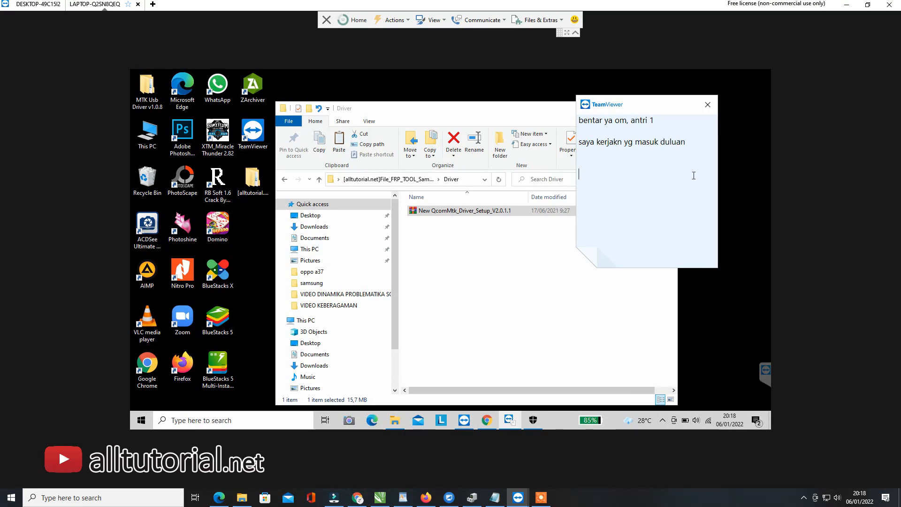
# Return to the DESKTOP-49C15I2 session and minimize the filter installer and Device Manager to reveal the REMOTE folder
pyautogui.click(37, 5)
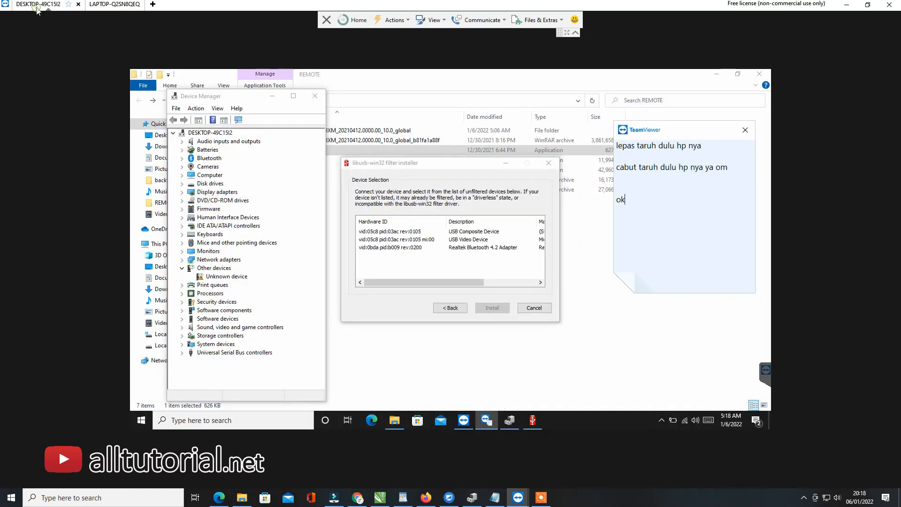
pyautogui.click(506, 163)
pyautogui.click(272, 96)
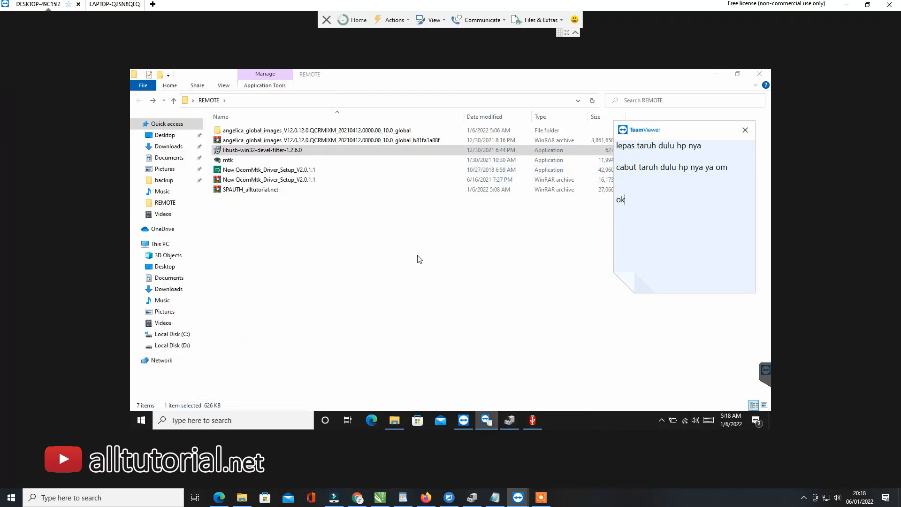
# Extract the SPAUTH_alltutorial.net archive directly into the REMOTE folder
pyautogui.doubleClick(266, 188)
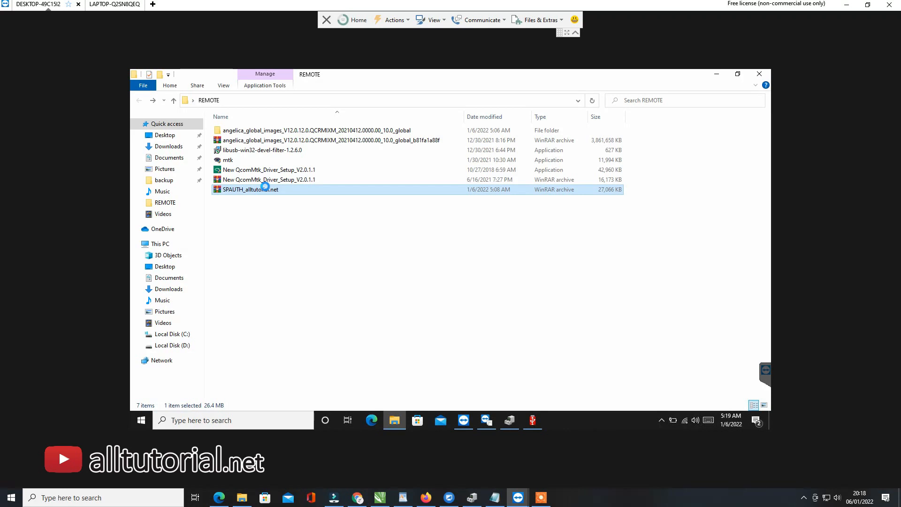
pyautogui.rightClick(266, 188)
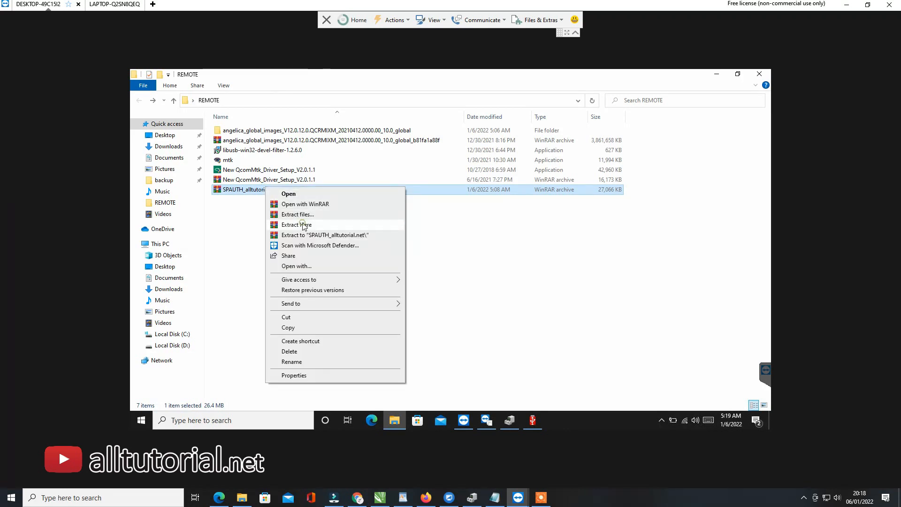
pyautogui.click(303, 226)
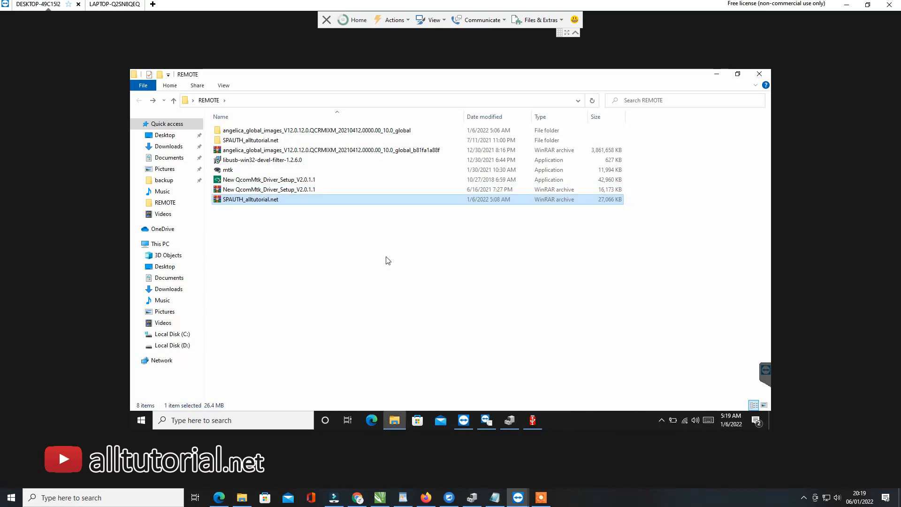
# Launch flash_tool from the extracted SPAUTH_alltutorial.net folder and dismiss its startup message
pyautogui.doubleClick(262, 142)
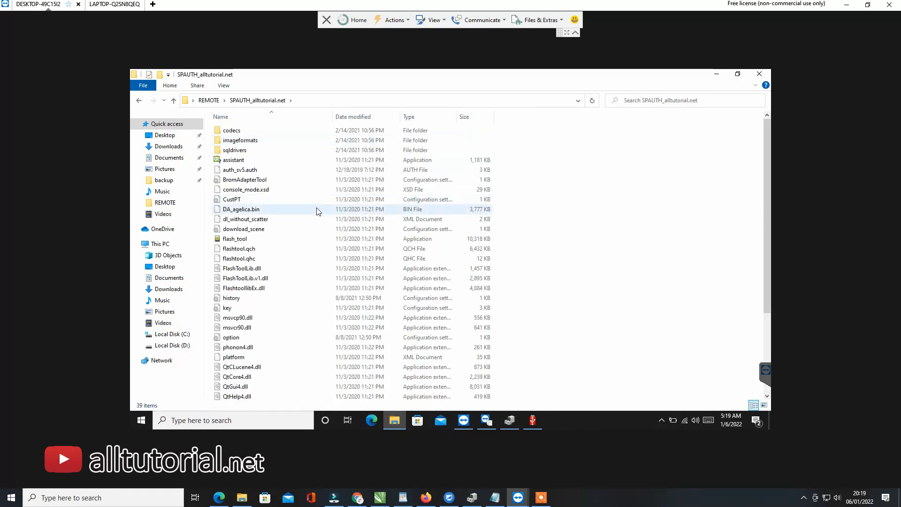
pyautogui.doubleClick(247, 240)
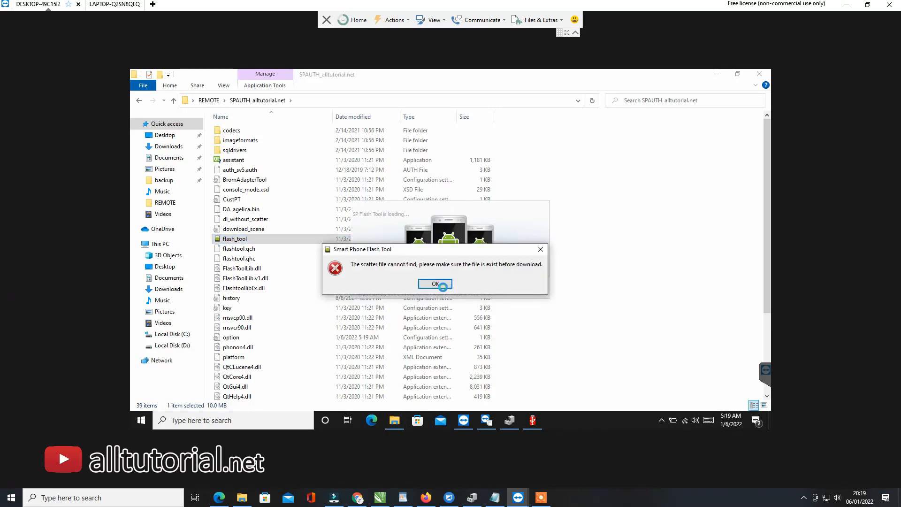
pyautogui.click(436, 284)
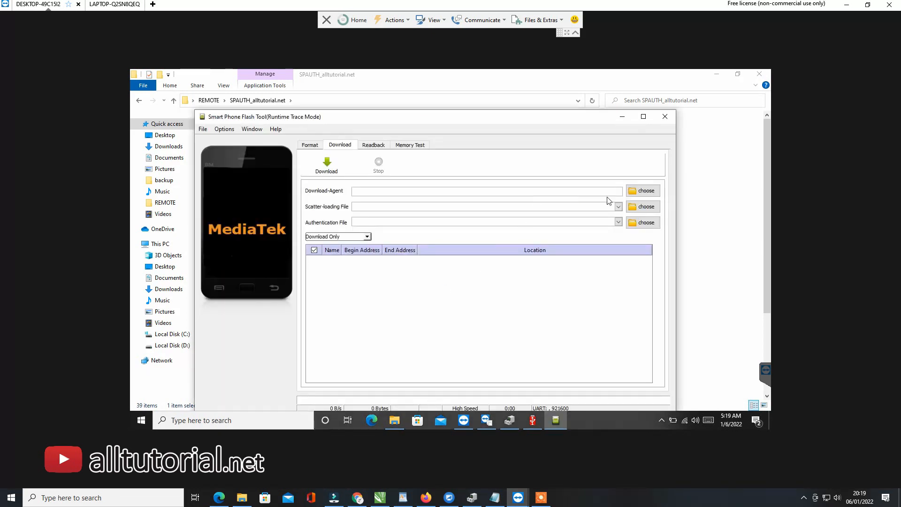
# Load DA_agelica.bin from the SPAUTH_alltutorial.net folder as the Download-Agent
pyautogui.click(644, 195)
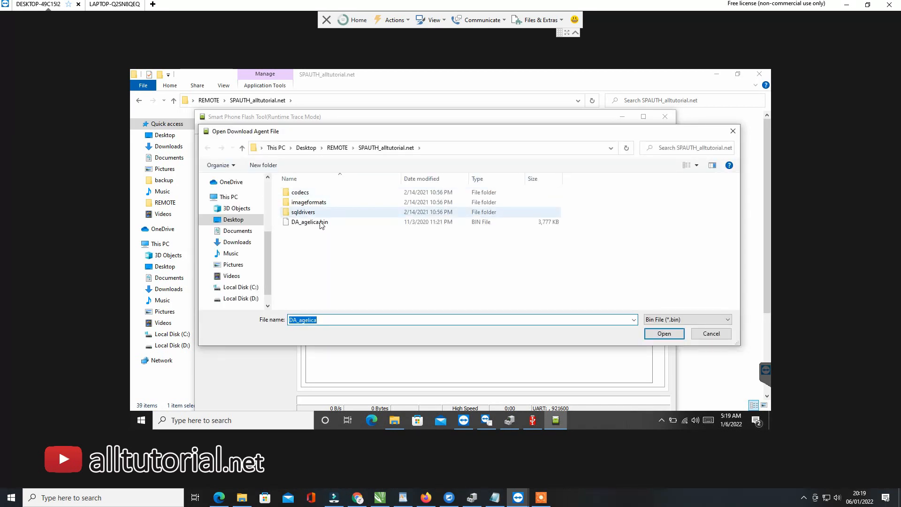
pyautogui.click(319, 221)
pyautogui.click(660, 334)
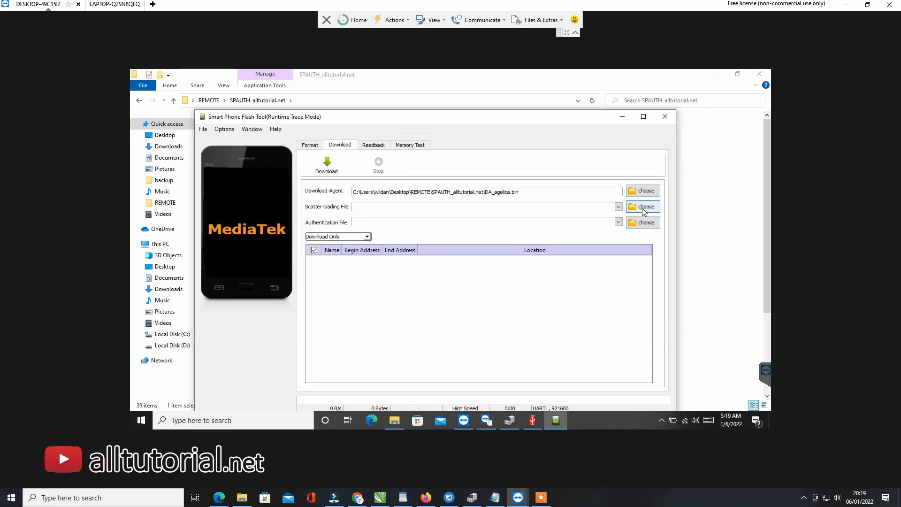
# Load MT6765_Android_scatter from the images folder of the angelica_global_images firmware in REMOTE as the scatter-loading file
pyautogui.click(643, 208)
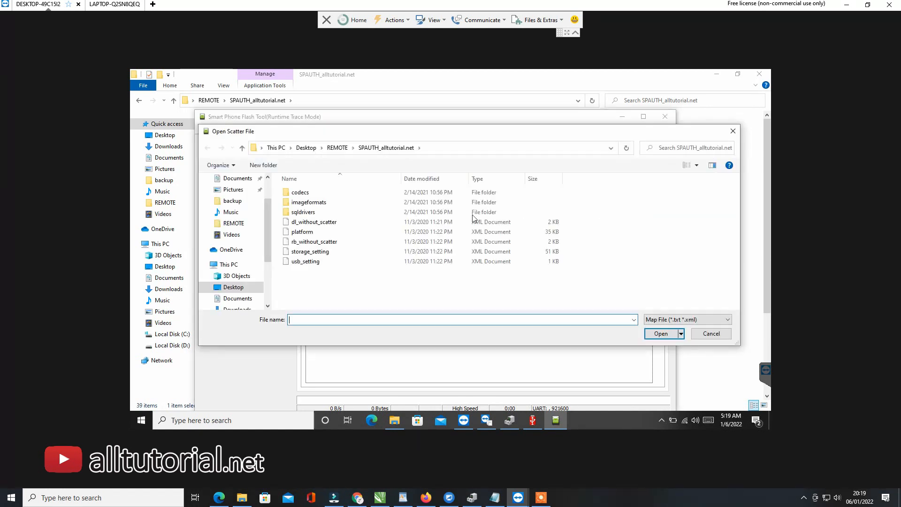
pyautogui.click(337, 148)
pyautogui.doubleClick(342, 193)
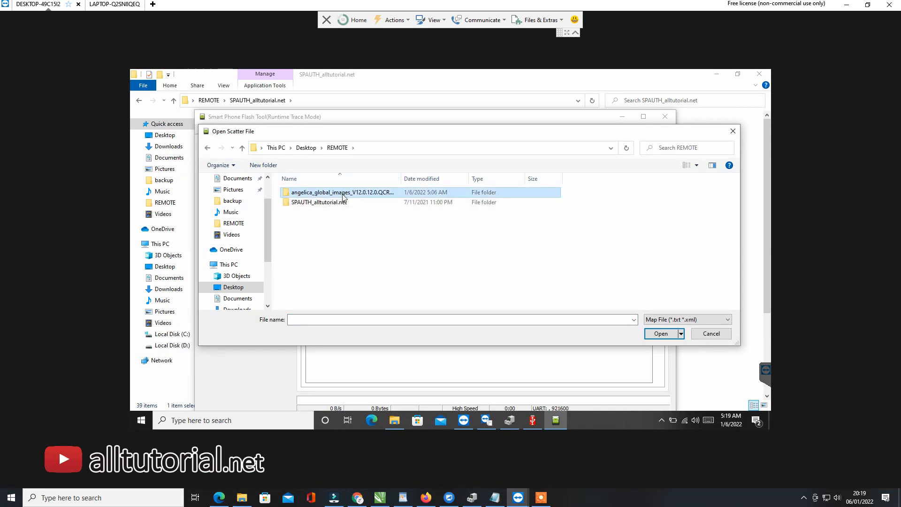
pyautogui.click(309, 195)
pyautogui.doubleClick(309, 196)
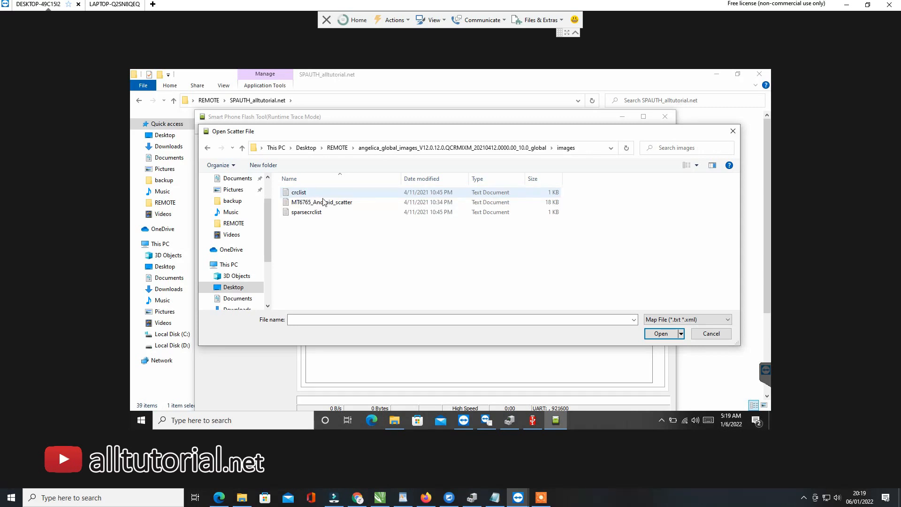
pyautogui.doubleClick(327, 203)
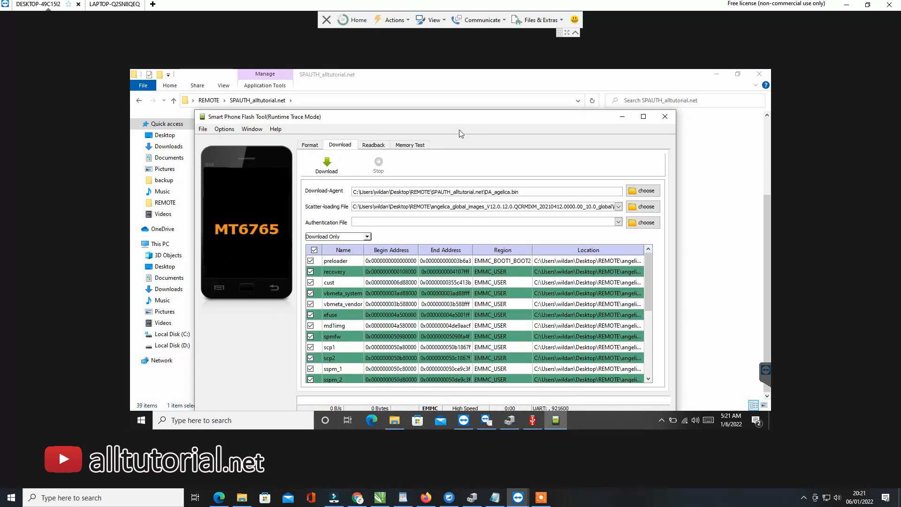
# Move the flash tool window fully into view and set the download mode to Firmware Upgrade
pyautogui.moveTo(450, 123); pyautogui.dragTo(459, 88)
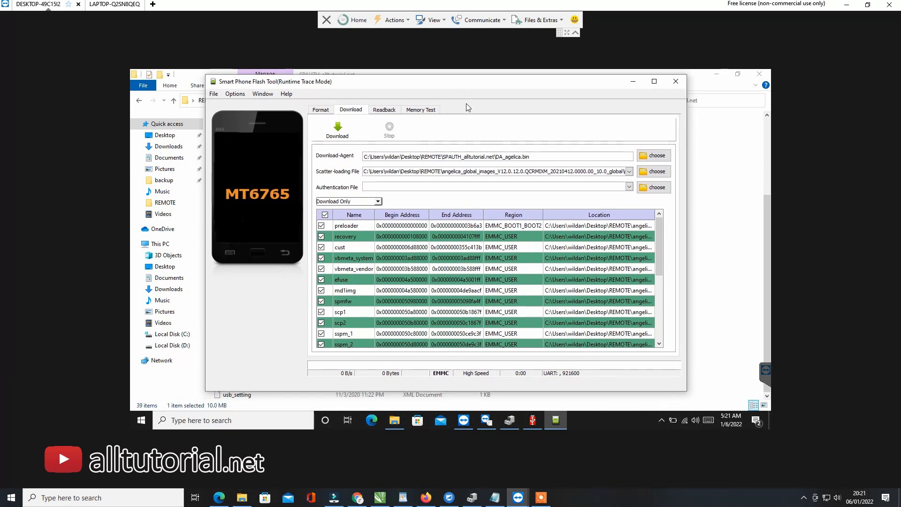
pyautogui.click(374, 202)
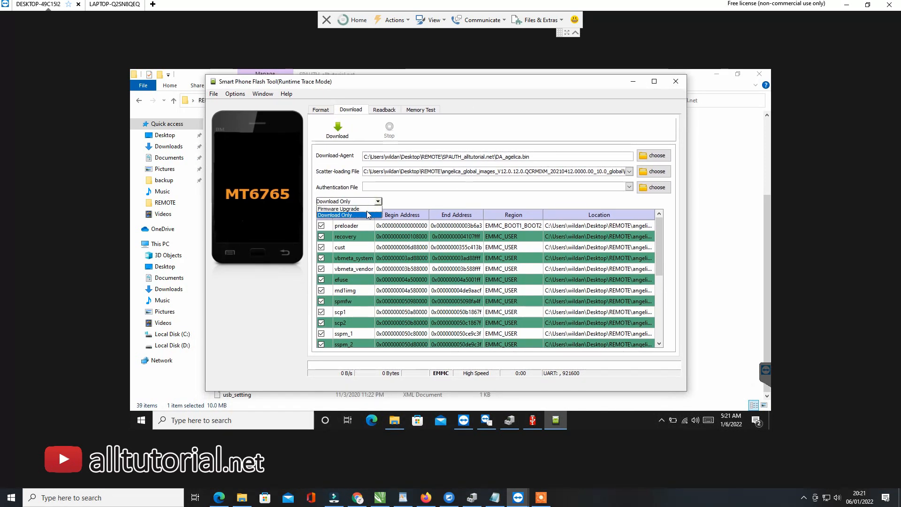
pyautogui.click(368, 214)
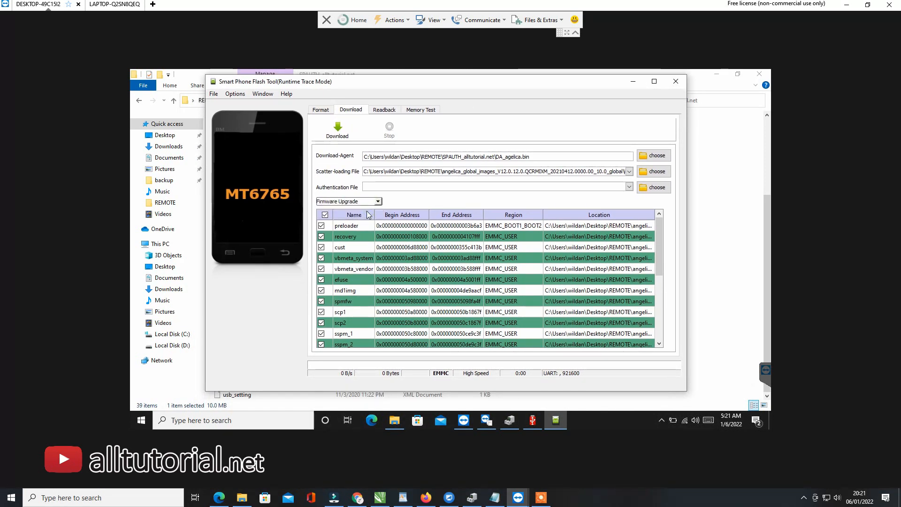
# Return to the REMOTE folder, launch mtk.exe and allow it to make changes to the device
pyautogui.click(719, 160)
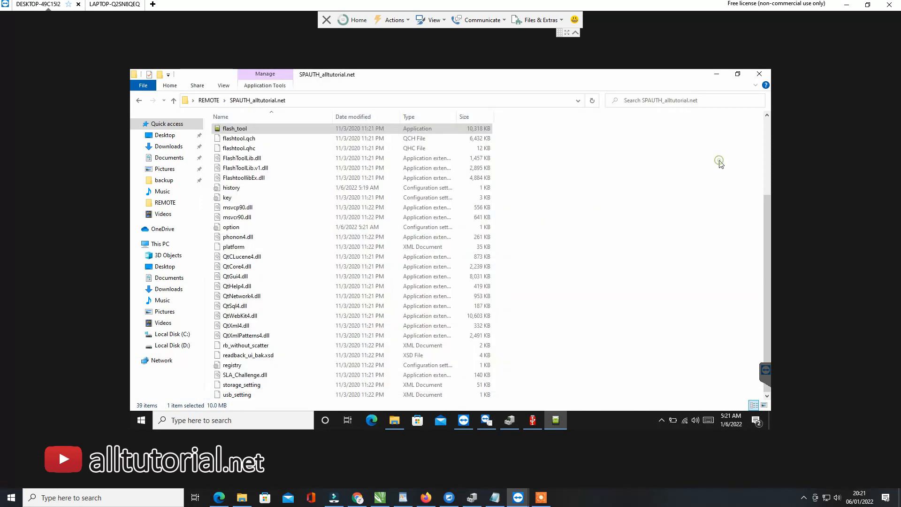
pyautogui.click(138, 104)
pyautogui.click(231, 170)
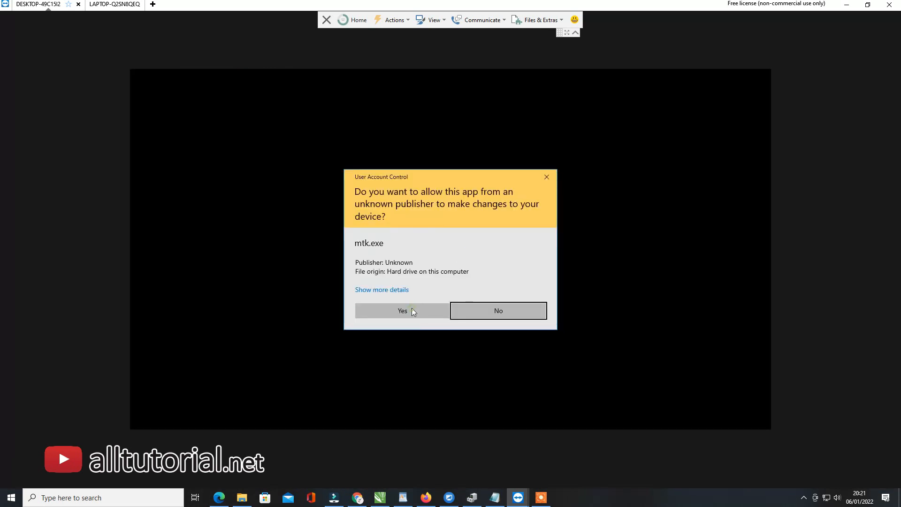
pyautogui.click(412, 310)
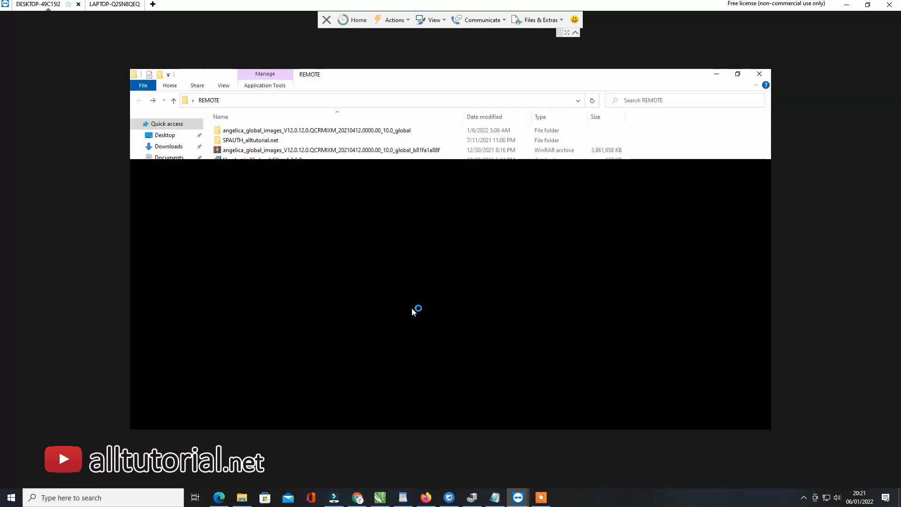
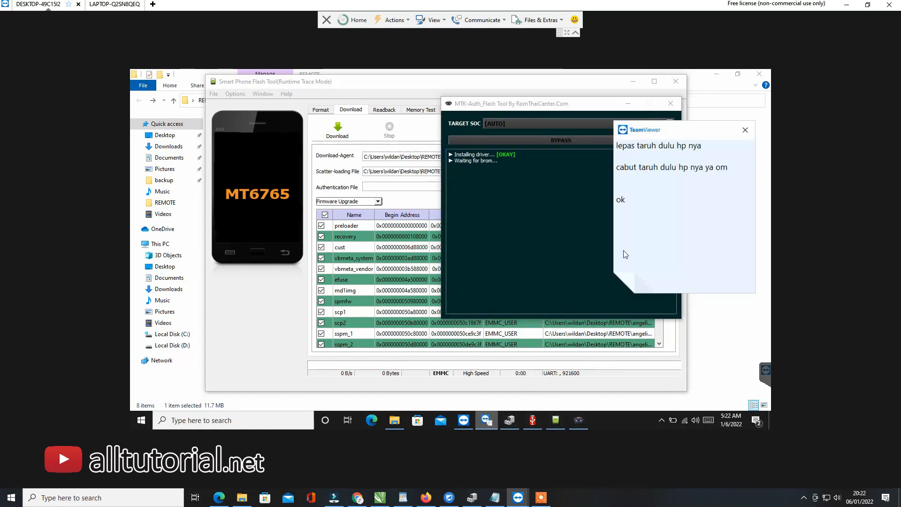
# Check the connected devices in Device Manager and replace the shared note's text with "colok kaya tadi om"
pyautogui.click(510, 422)
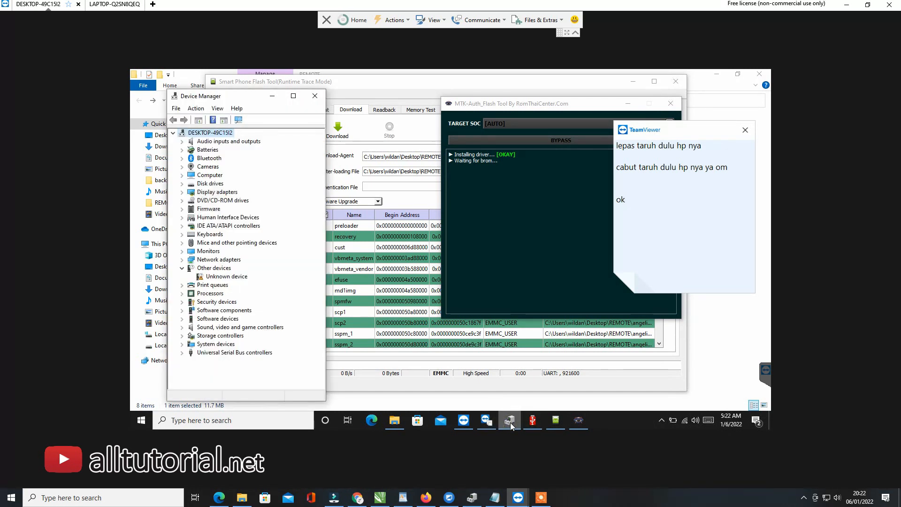
pyautogui.click(272, 96)
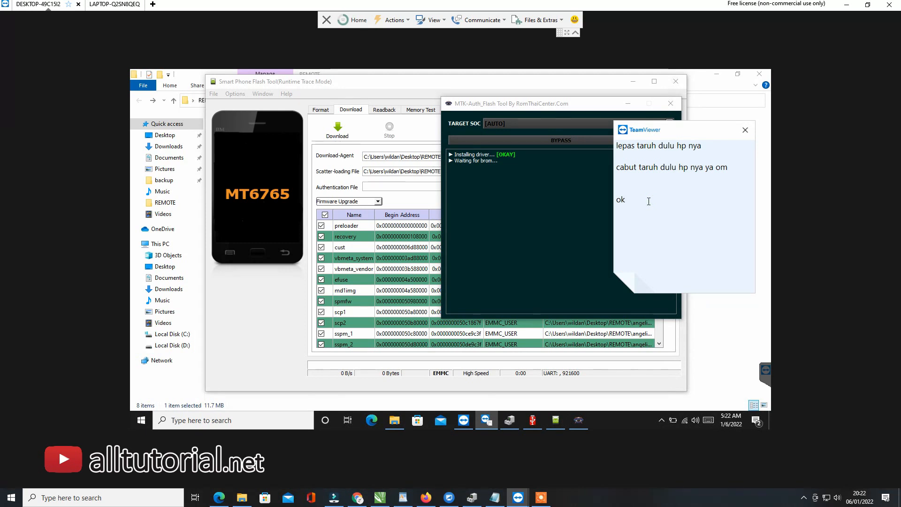
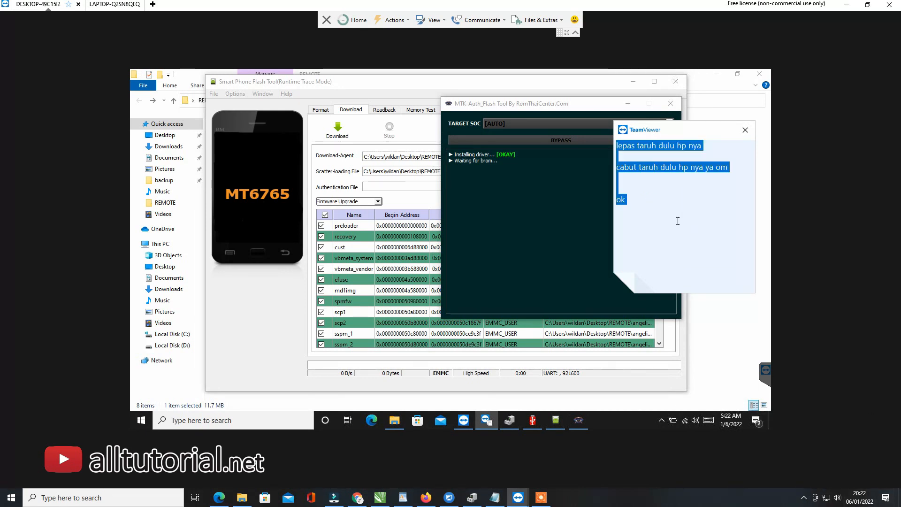
pyautogui.write('colok kaya tadi om')
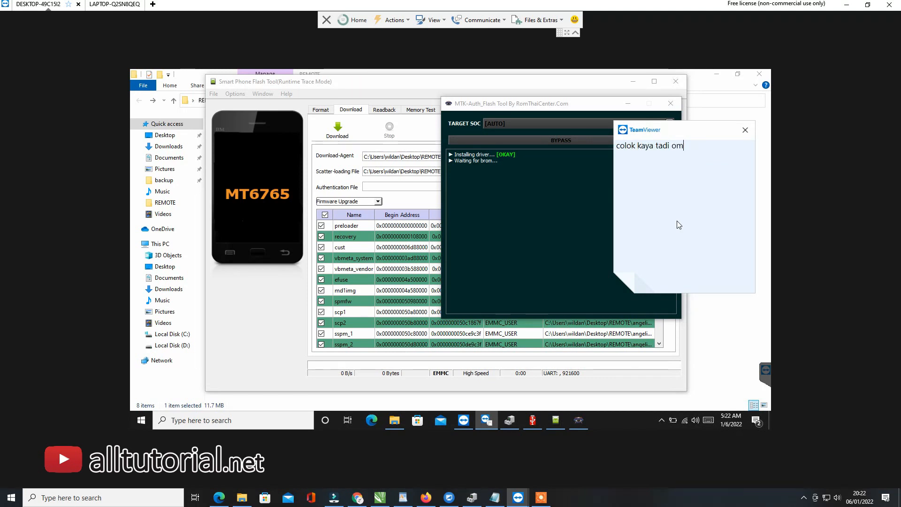
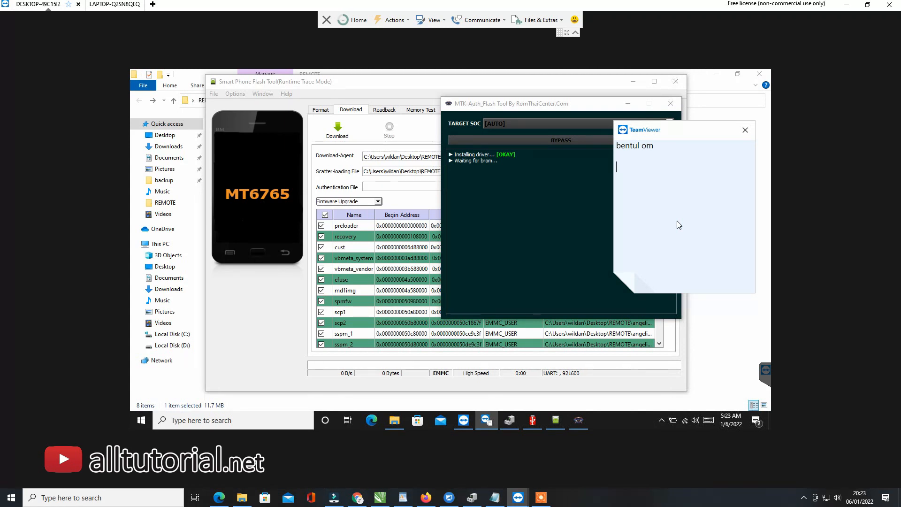
# Bring up Device Manager and add "lepas om", "taruh hp pelan" and "jng senggol kabel usb" on separate lines of the shared note
pyautogui.click(510, 420)
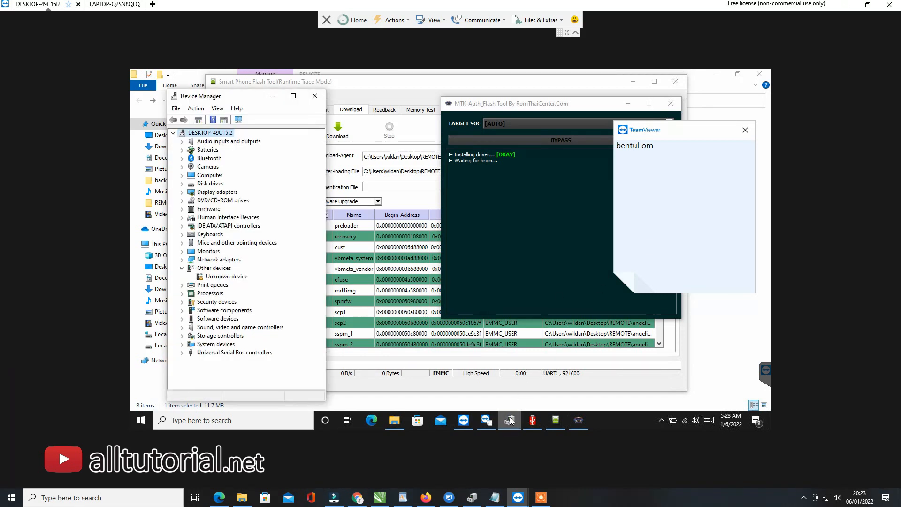
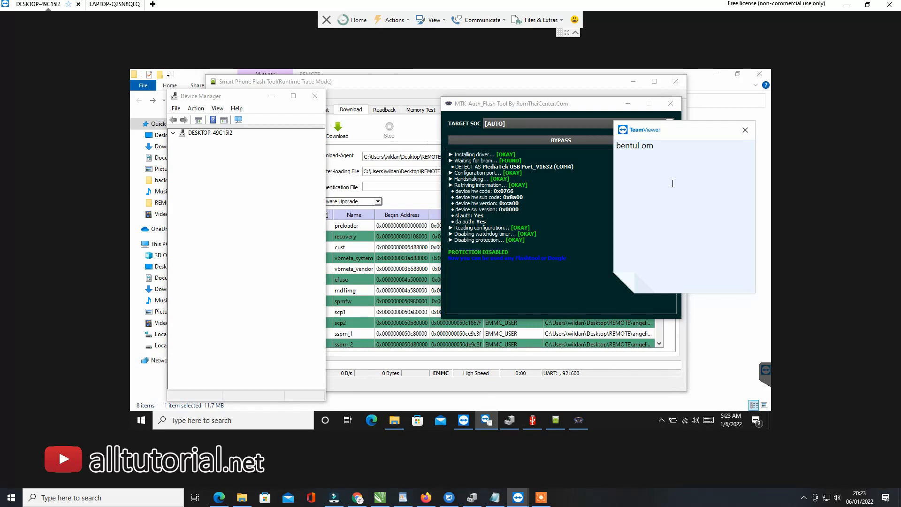
pyautogui.write('lepas om')
pyautogui.press('Return')
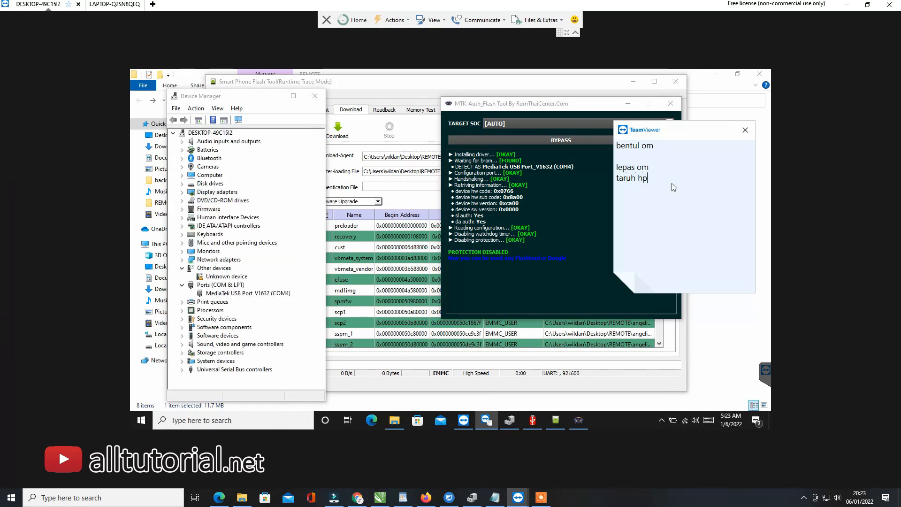
pyautogui.write('taruh hp pelan')
pyautogui.press('Return')
pyautogui.write('jng')
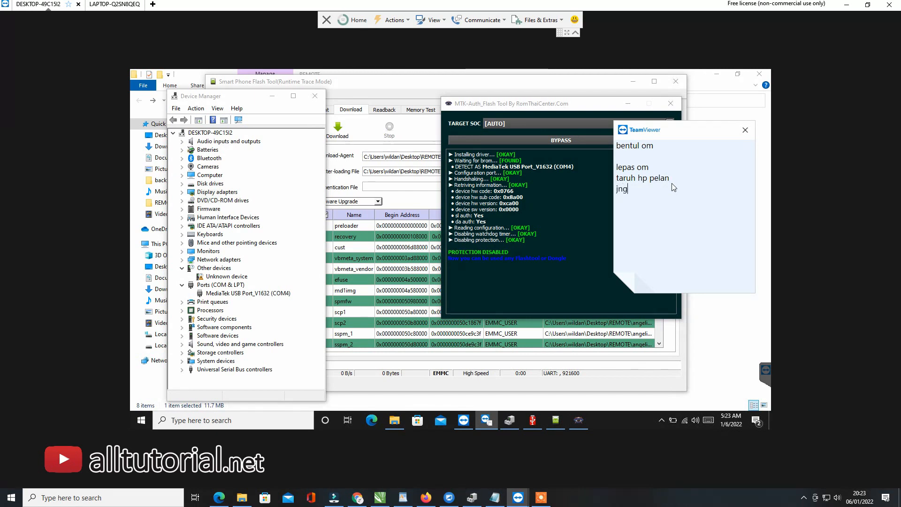
pyautogui.write(' senggol kabel usb')
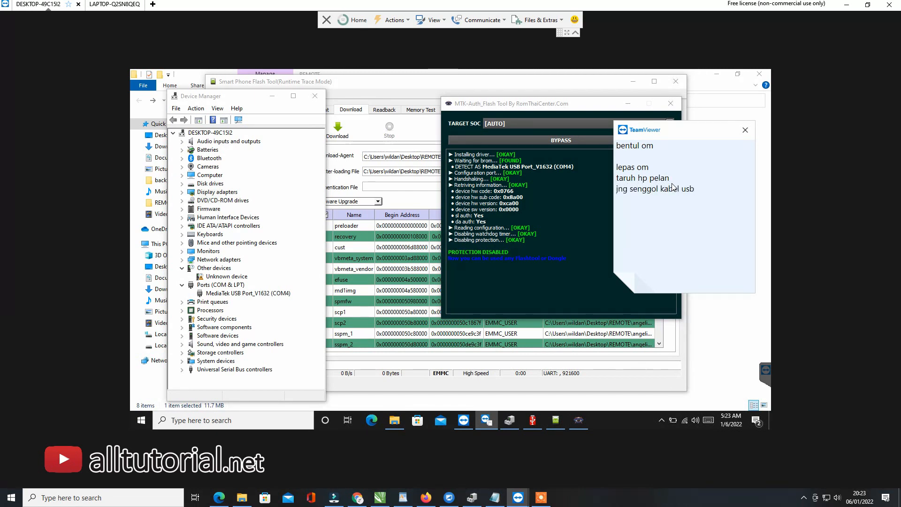
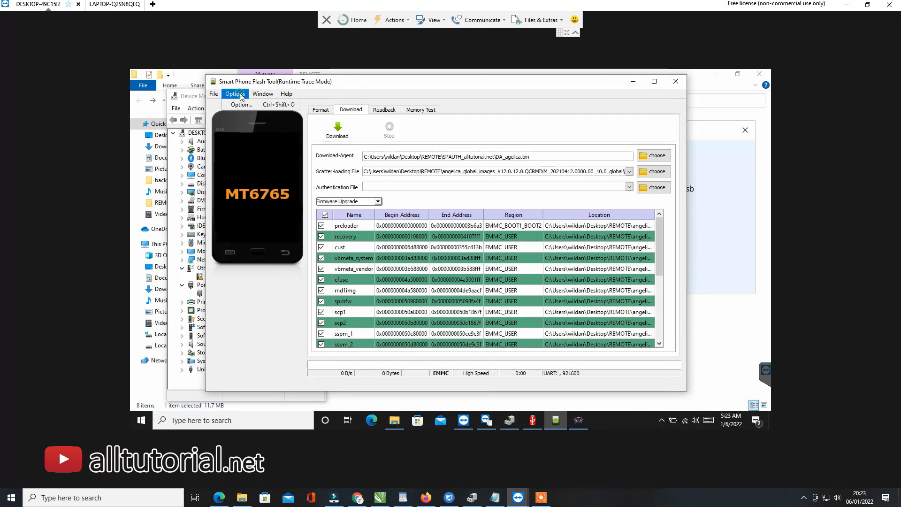
# Set the UART connection's baud rate to 921600 in the flash tool's connection options
pyautogui.click(242, 105)
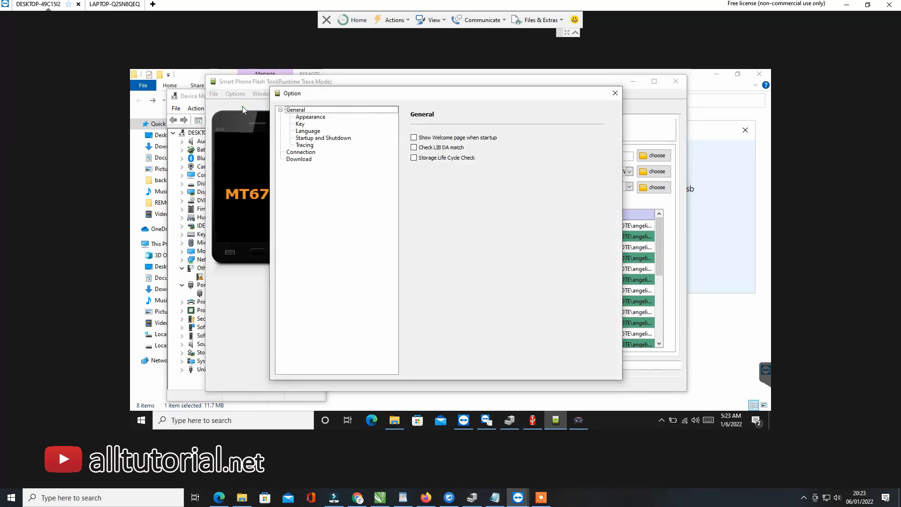
pyautogui.click(295, 153)
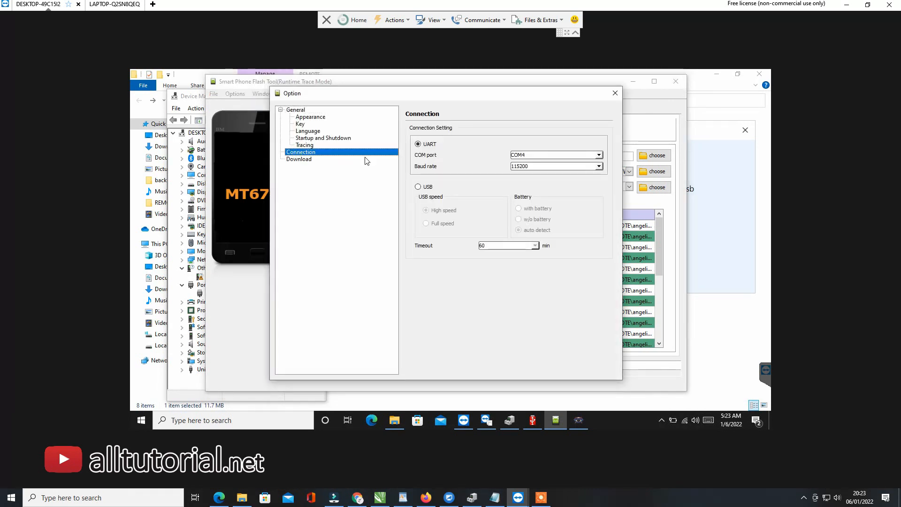
pyautogui.click(528, 166)
pyautogui.click(529, 174)
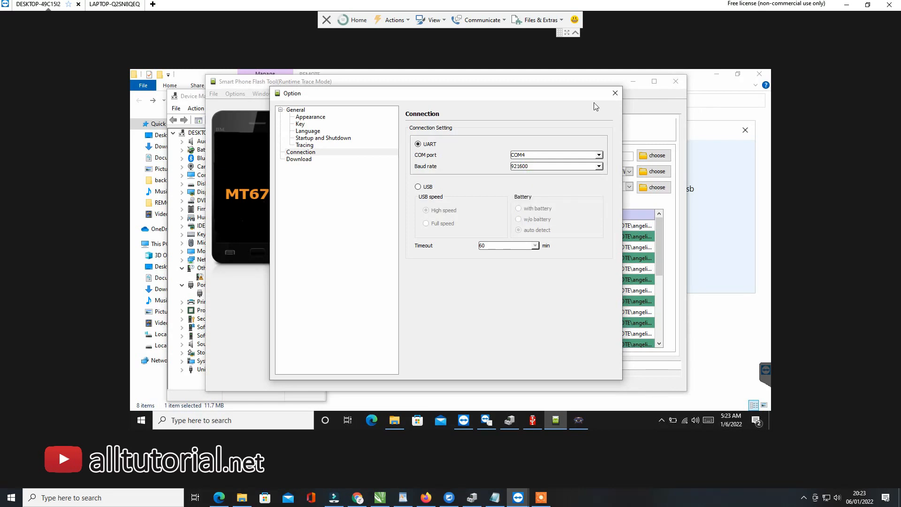
pyautogui.click(614, 93)
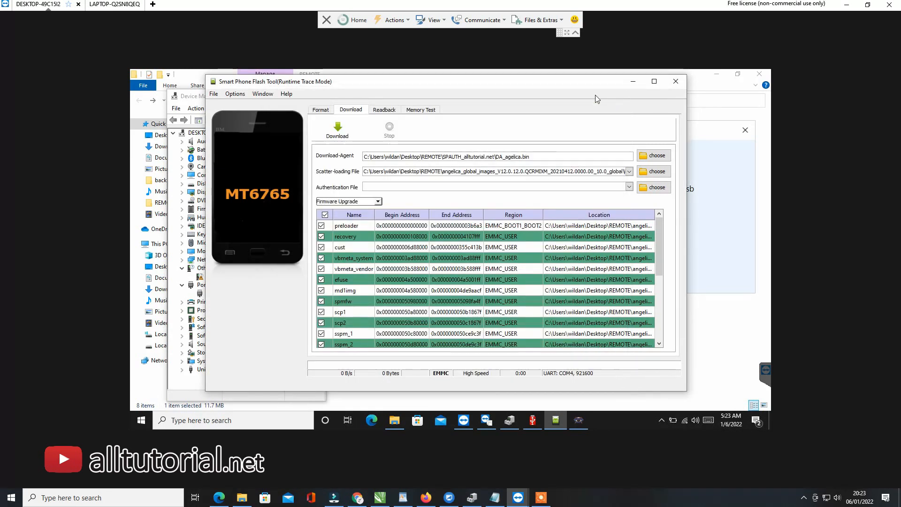
# Reselect Firmware Upgrade as the download mode and start flashing the firmware
pyautogui.click(378, 202)
pyautogui.click(364, 209)
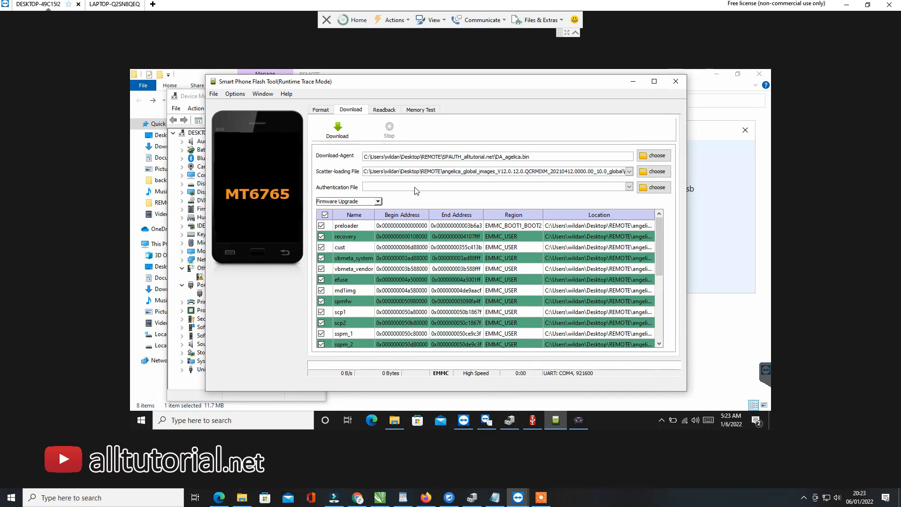
pyautogui.click(347, 139)
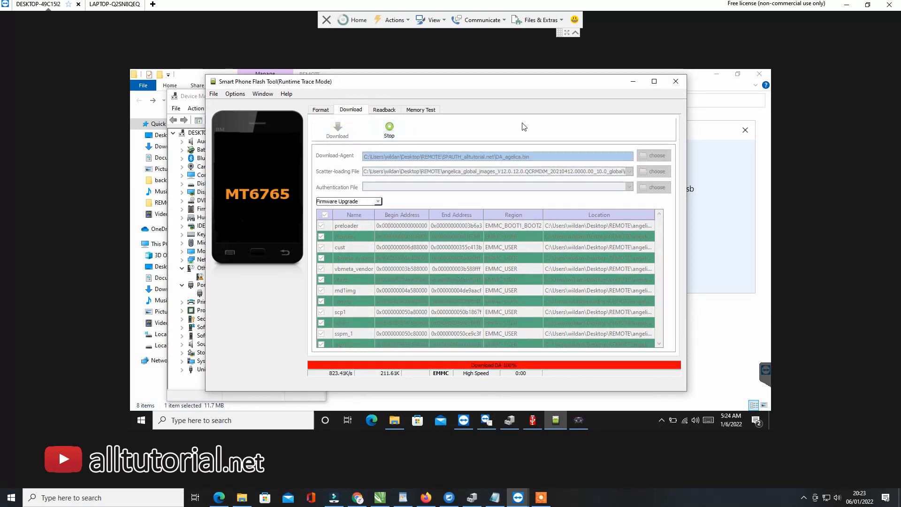
# Bring the shared note in front of the flash tool and check the time on the local computer's clock
pyautogui.click(722, 180)
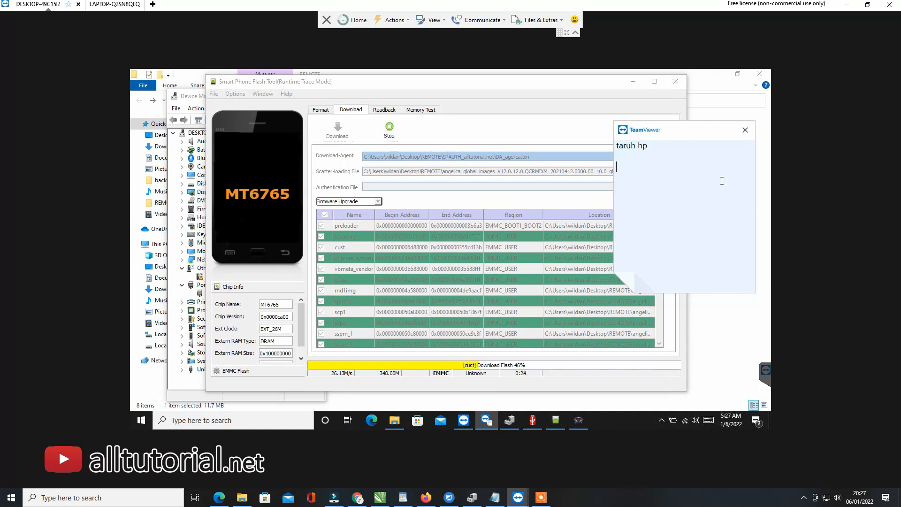
pyautogui.click(869, 501)
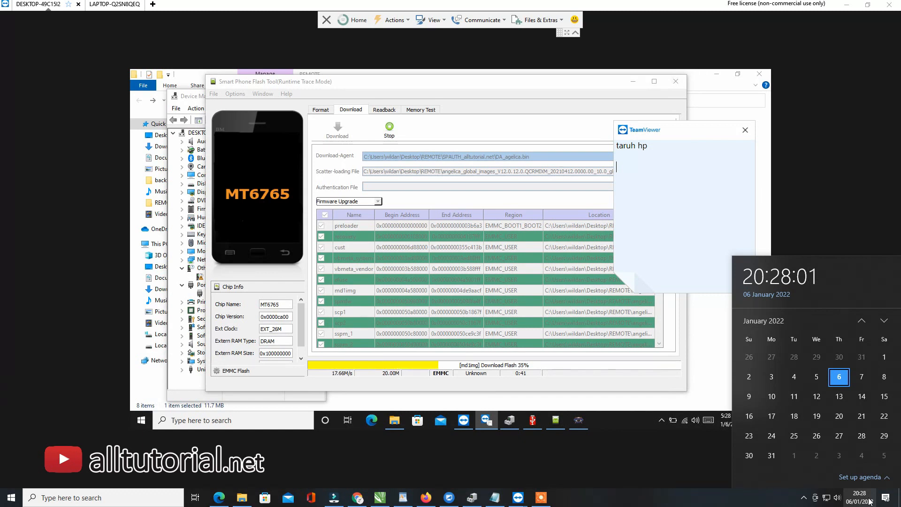
pyautogui.click(869, 502)
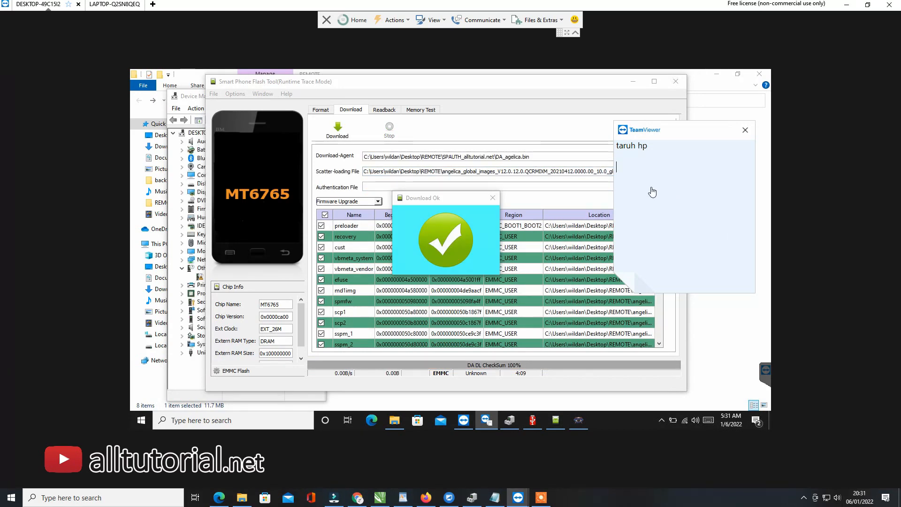
# Replace the note's text with "cabut nyalakan hp om", "fotoo hasilnya send via w.a" and "ojikk itu HP TAM micloud plus frp auto done"
pyautogui.hotkey('ctrl', 'a')
pyautogui.write('cabut nya')
pyautogui.write('lakan hp om')
pyautogui.write('fotoo hasilnya send v')
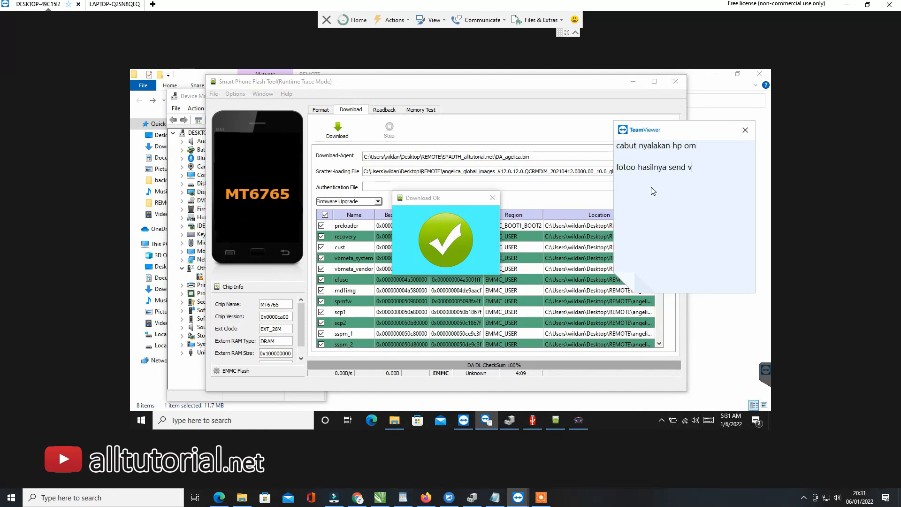
pyautogui.write('ia w.a')
pyautogui.write('ojikk itu HP TAM micloud plus')
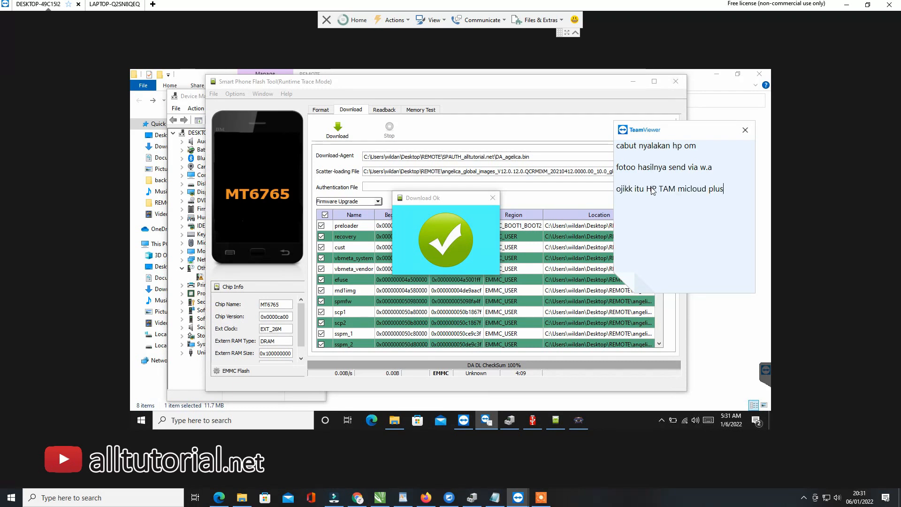
pyautogui.write(' frp auto done')
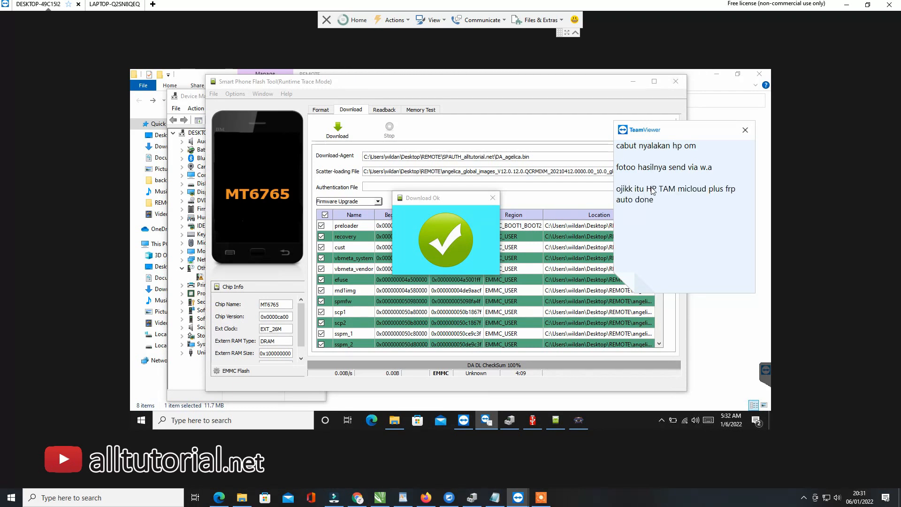
# Add "ok" below the message in the shared note and correct the word "ojikk" to "jika"
pyautogui.press('Return')
pyautogui.press('Return')
pyautogui.press('Return')
pyautogui.write('ok')
pyautogui.moveTo(633, 190); pyautogui.dragTo(615, 193)
pyautogui.write('jika')
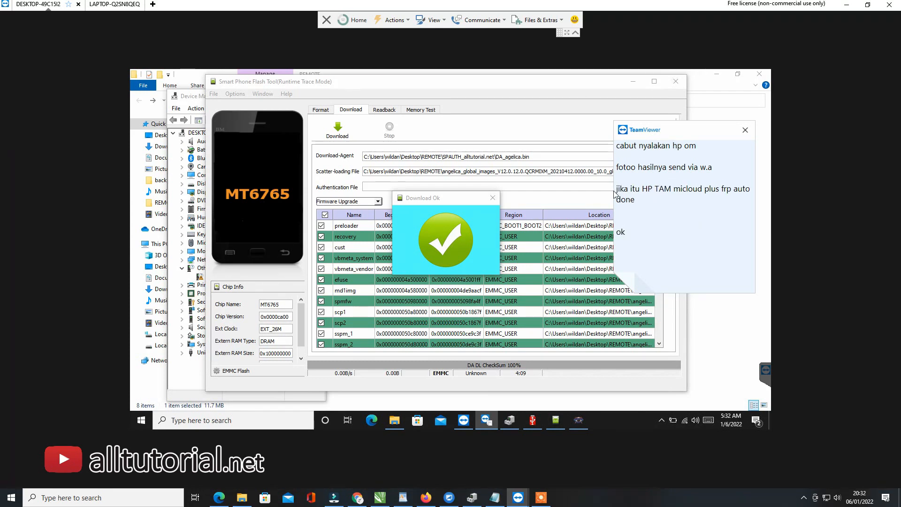